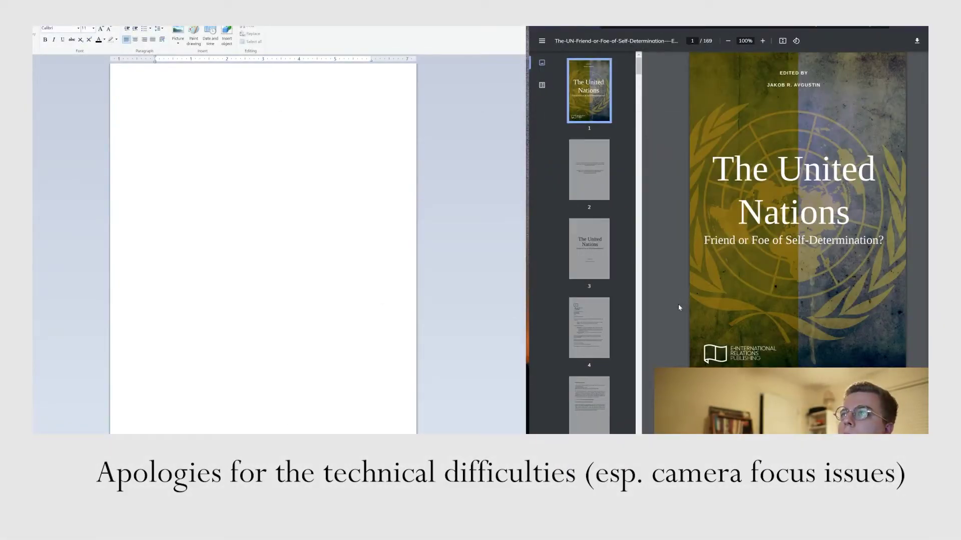
scroll(681, 303, down, 2)
scroll(672, 300, up, 2)
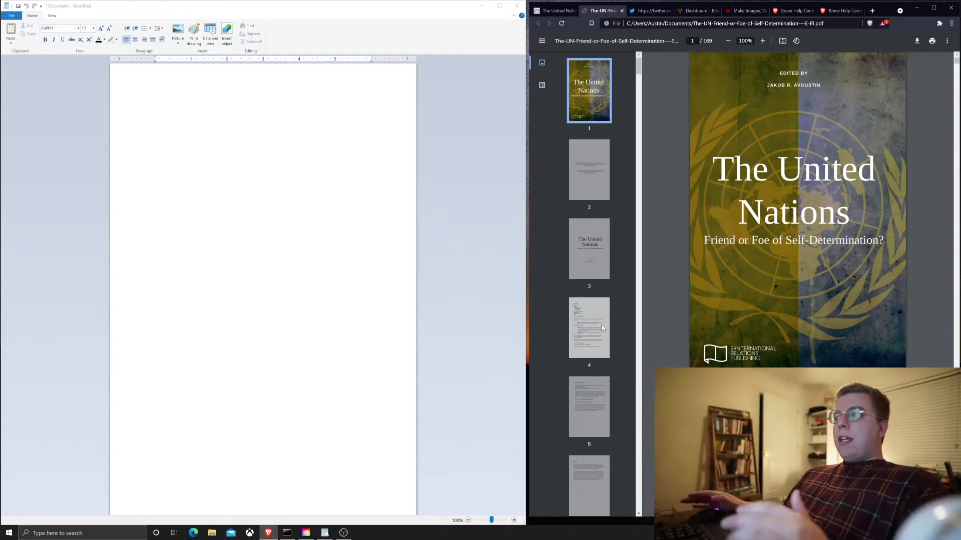
scroll(601, 325, down, 1)
scroll(601, 325, down, 1)
scroll(601, 325, down, 2)
scroll(601, 325, down, 1)
scroll(601, 325, down, 1)
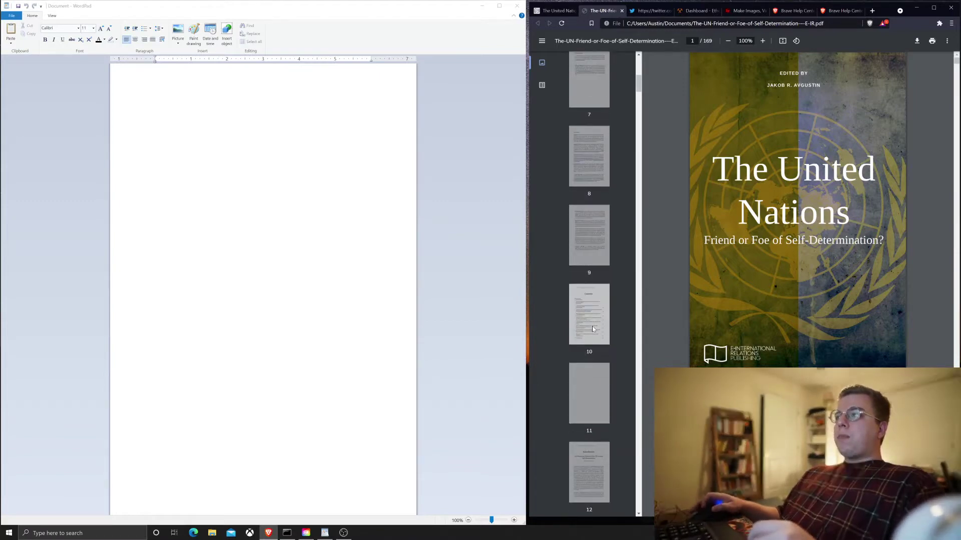
scroll(592, 328, up, 3)
scroll(592, 328, up, 3)
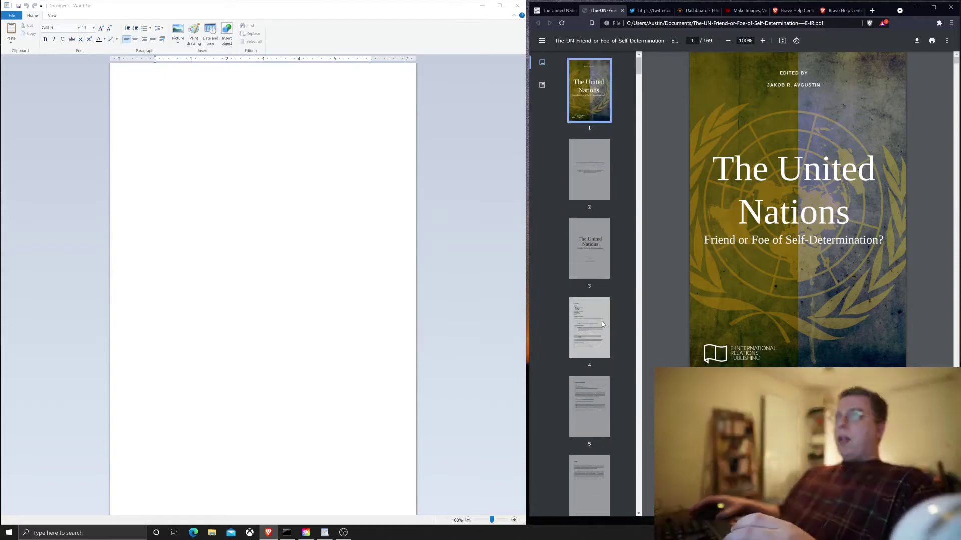
Write the title 'The United Nations, Friend or Foe of Self-Determination?' and dash notes Why is it a friend?, Why is it a foe?, Self-determination?
click(154, 70)
text(The United Nat)
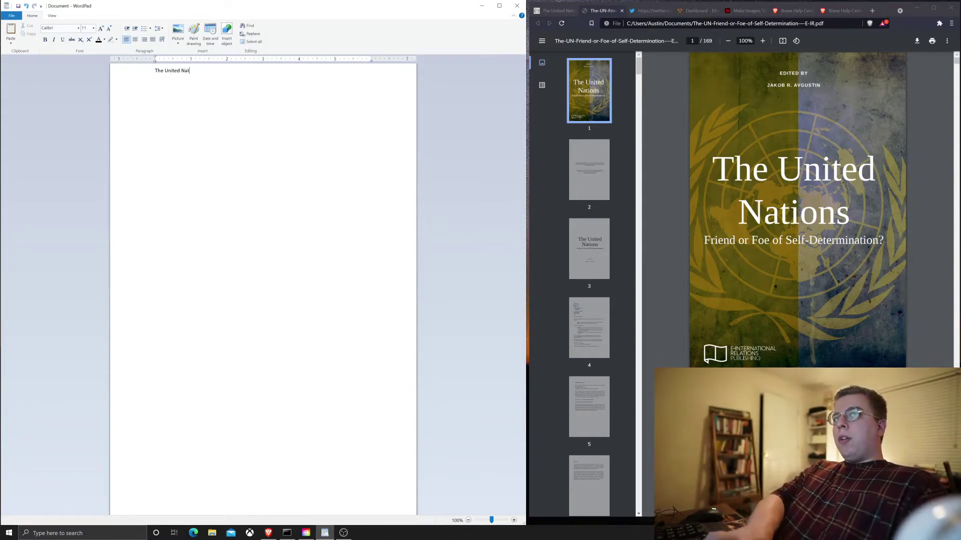
text(ions, Friend or Foe of Self-Determination?)
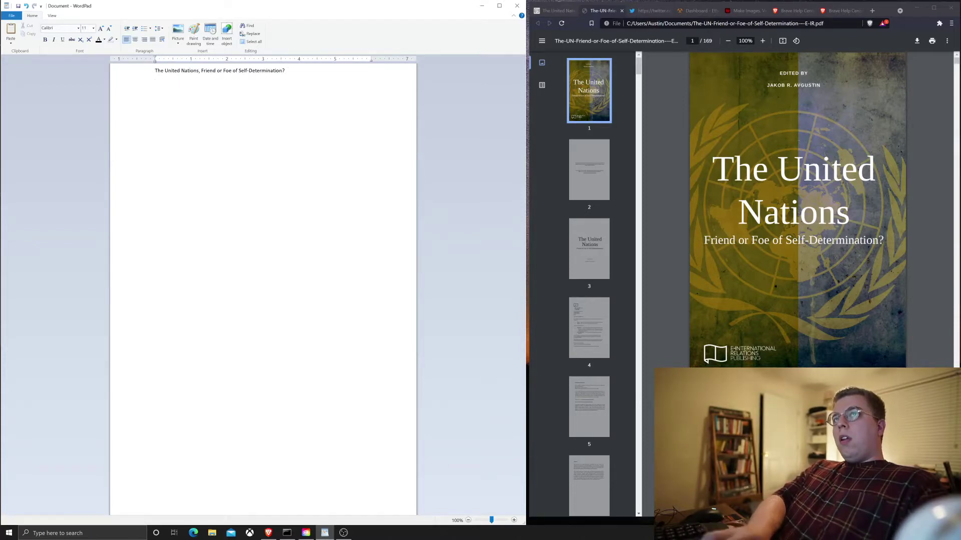
key(Return)
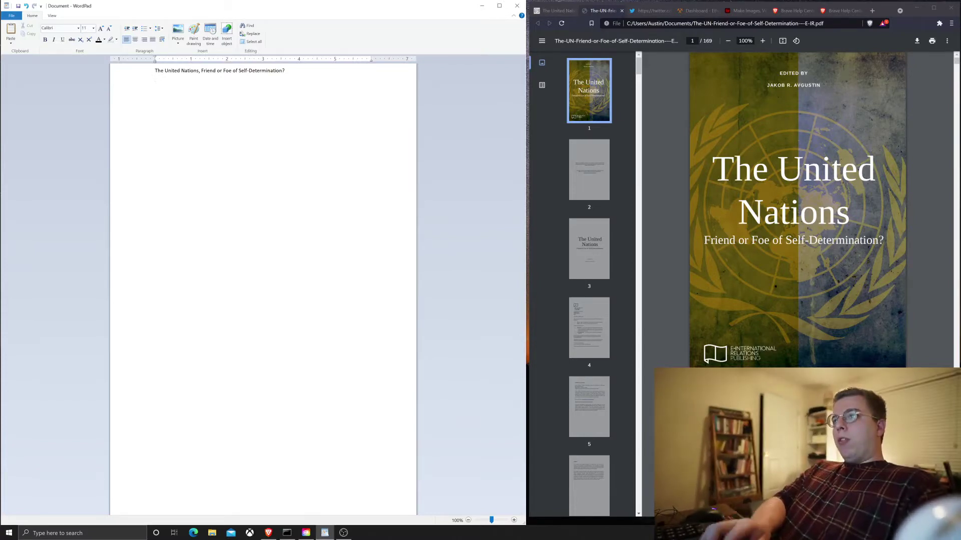
text(-)
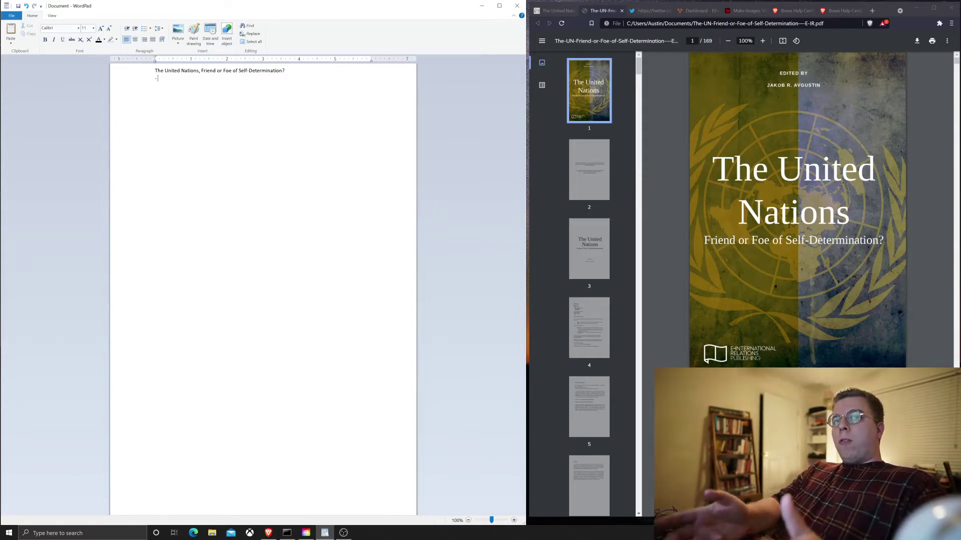
text(Why)
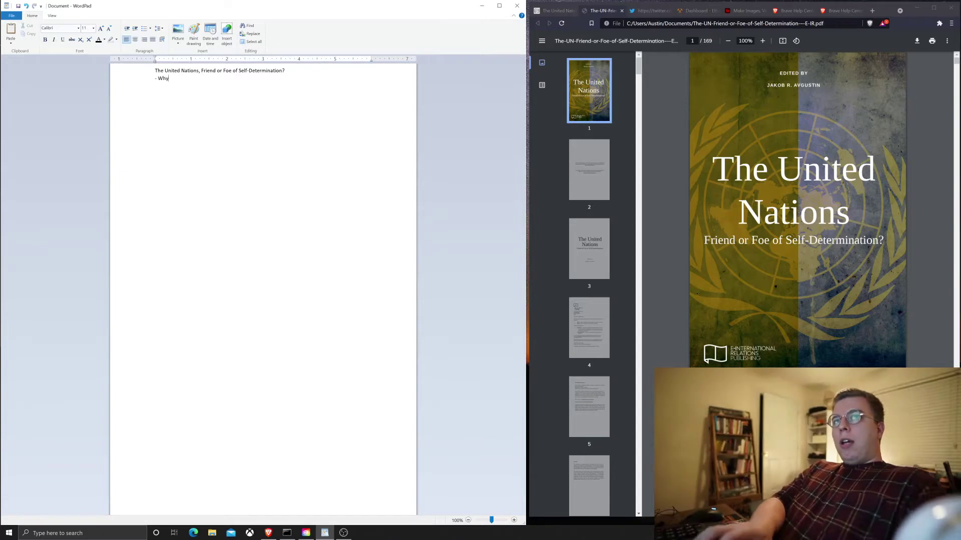
text( is it a fri)
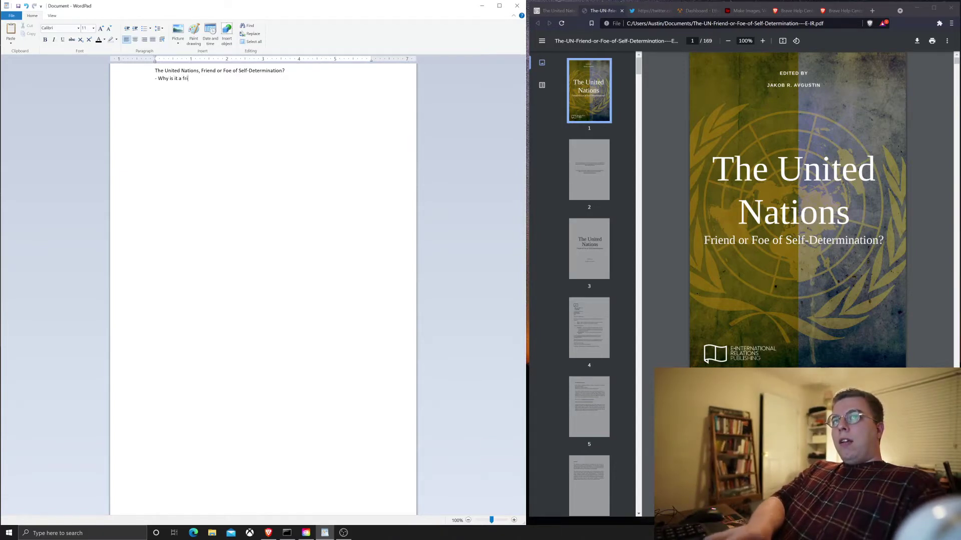
text(end? )
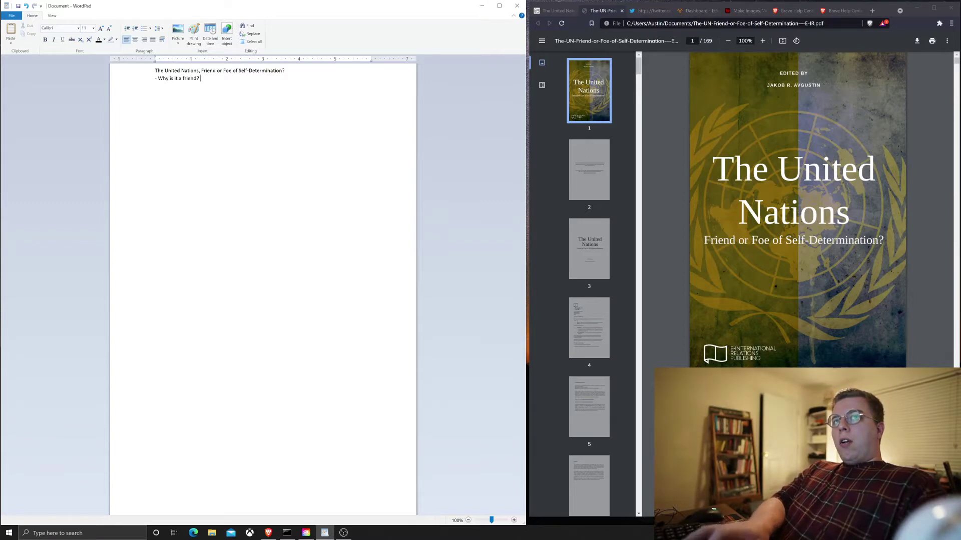
text(- Why is it a foe?)
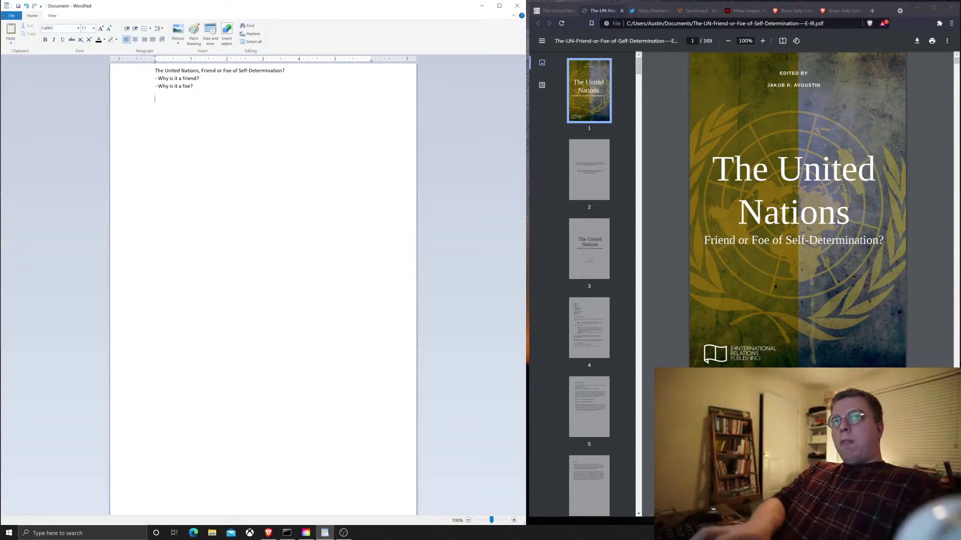
key(Return)
text(- Self-determinat)
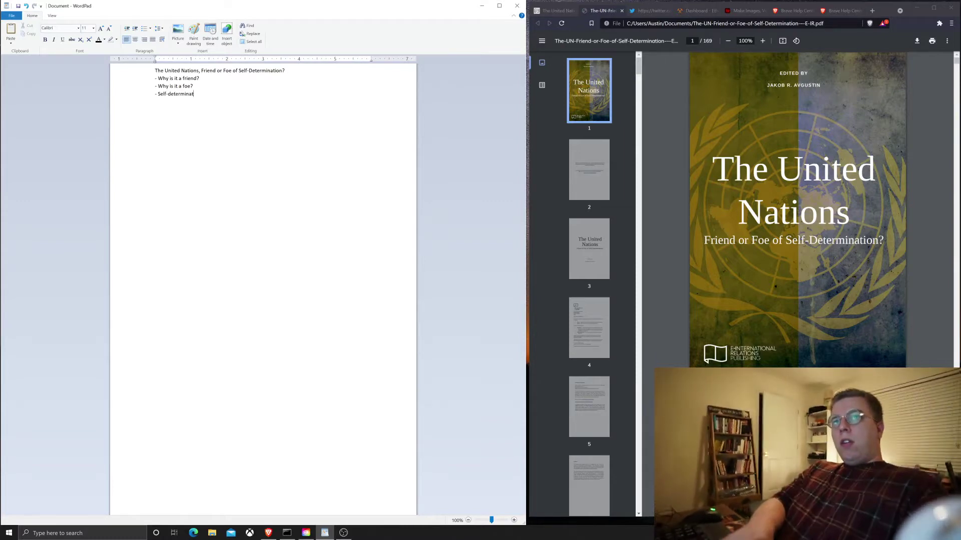
text(ion?)
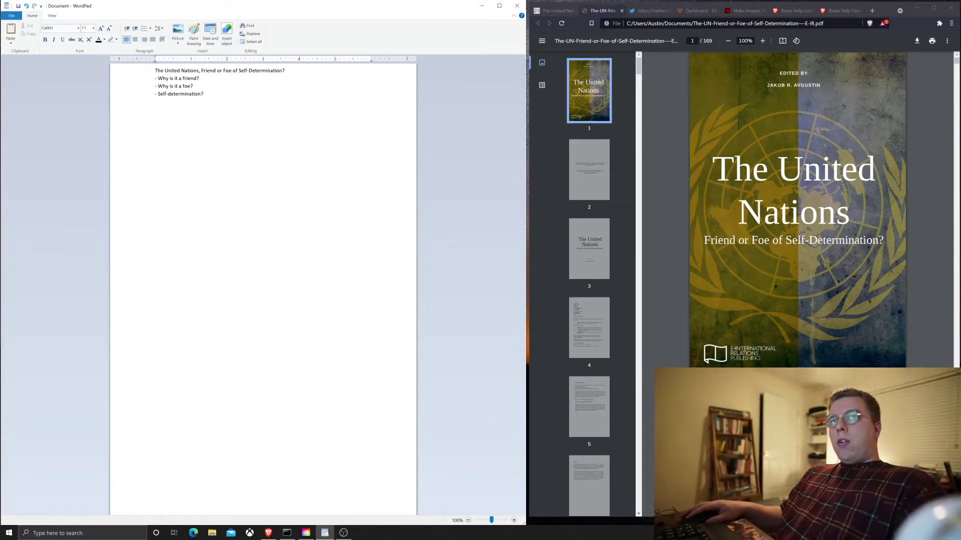
Bold the '- Self-determination?' line and start a new line beneath it for the Ch. 1 heading.
click(152, 97)
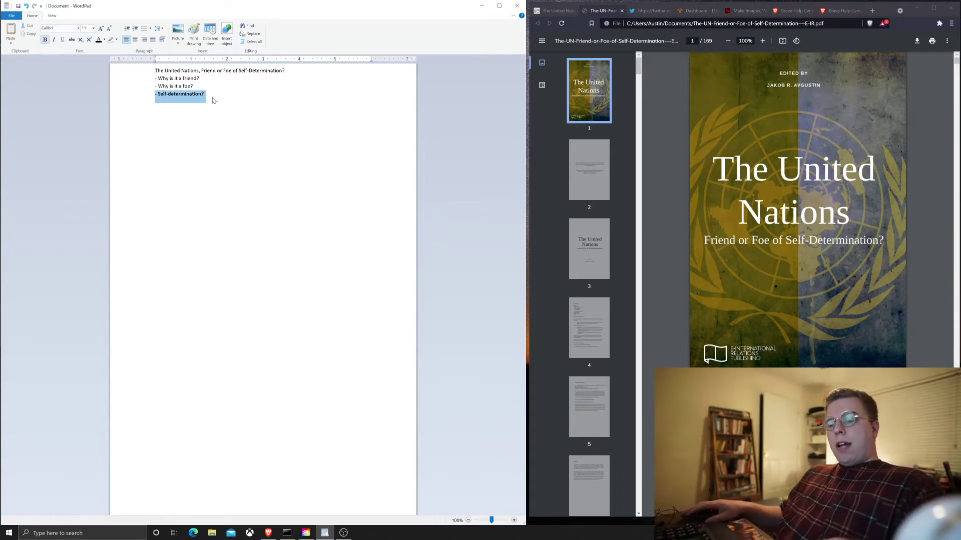
key(ctrl+b)
key(Up)
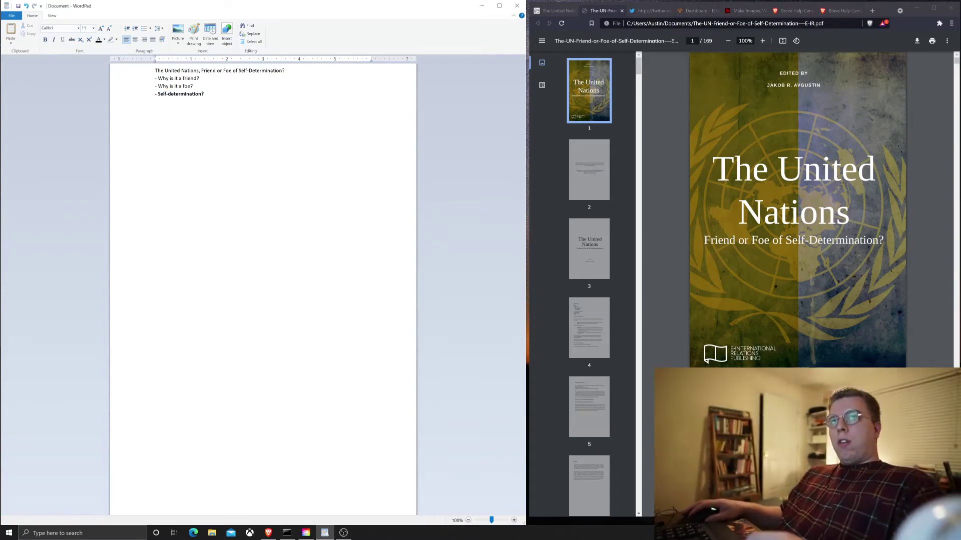
key(Down)
scroll(798, 210, down, 1)
scroll(773, 328, down, 5)
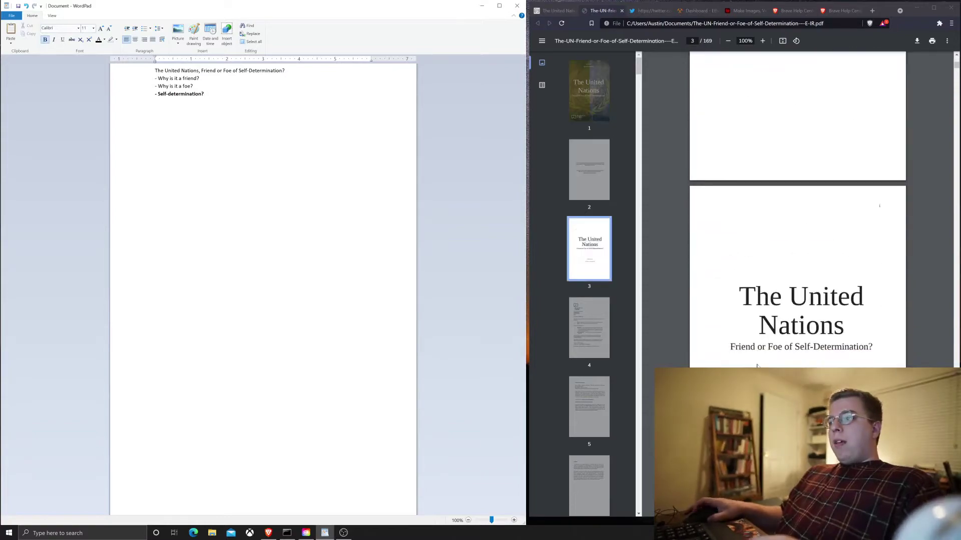
scroll(773, 328, down, 3)
scroll(773, 327, down, 4)
scroll(773, 327, down, 5)
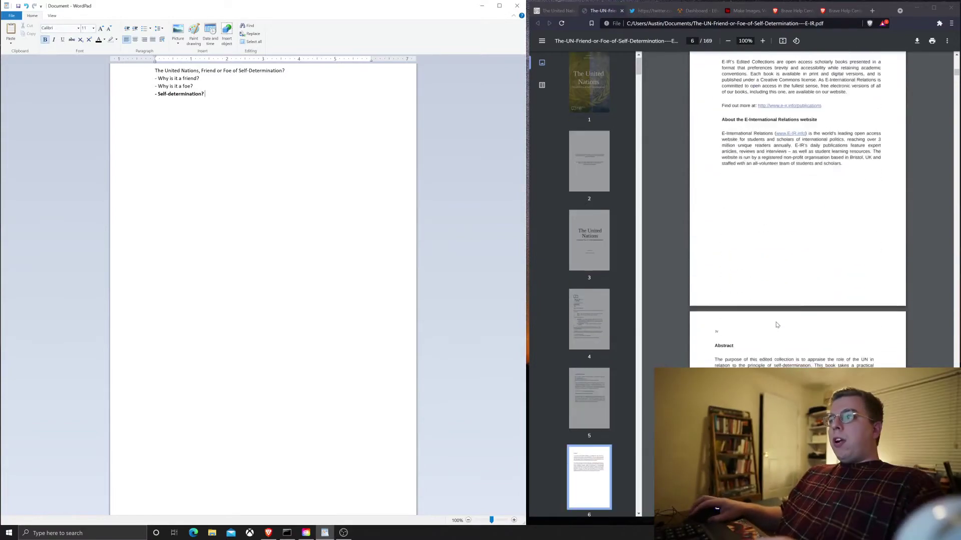
scroll(773, 328, down, 5)
scroll(773, 327, down, 5)
scroll(773, 328, down, 5)
scroll(794, 303, down, 5)
scroll(794, 303, down, 3)
scroll(795, 302, up, 3)
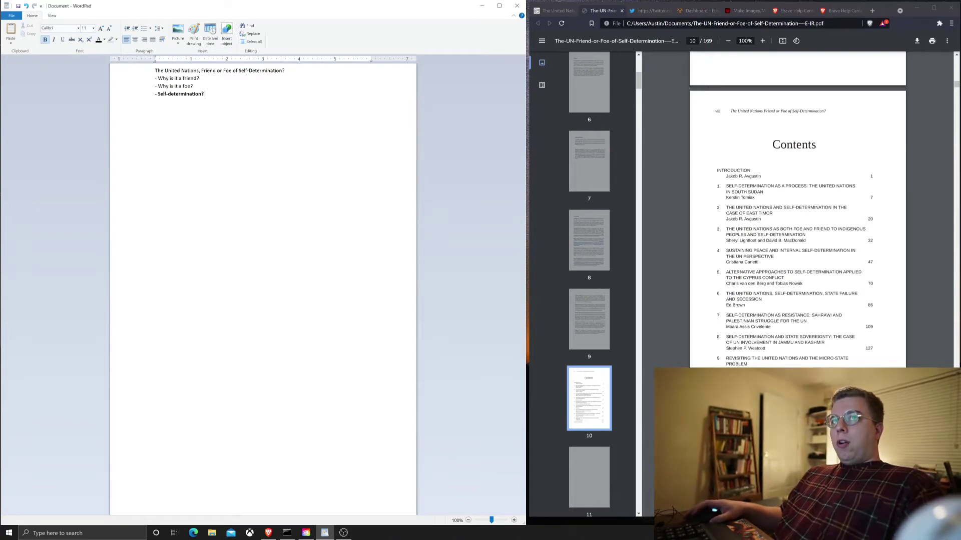
key(Return)
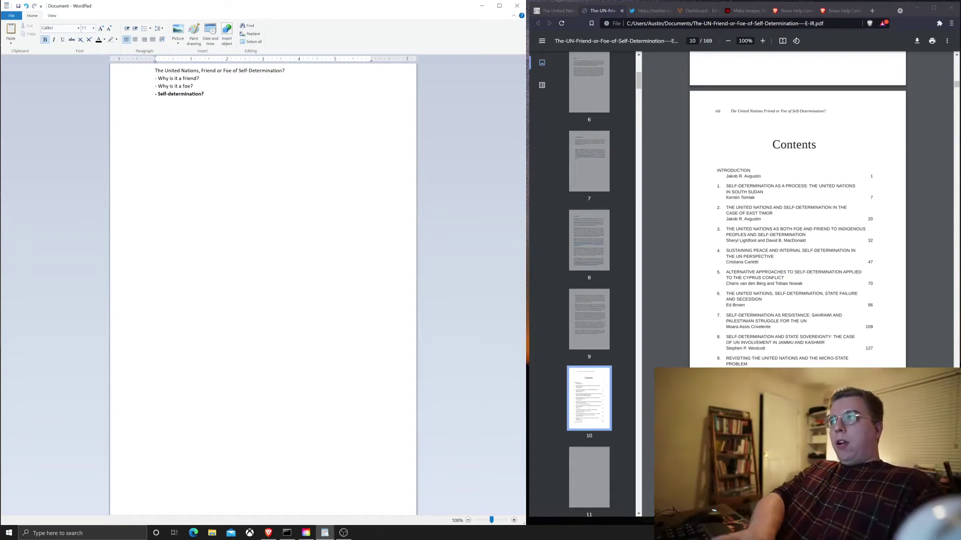
text(Ch. 1:)
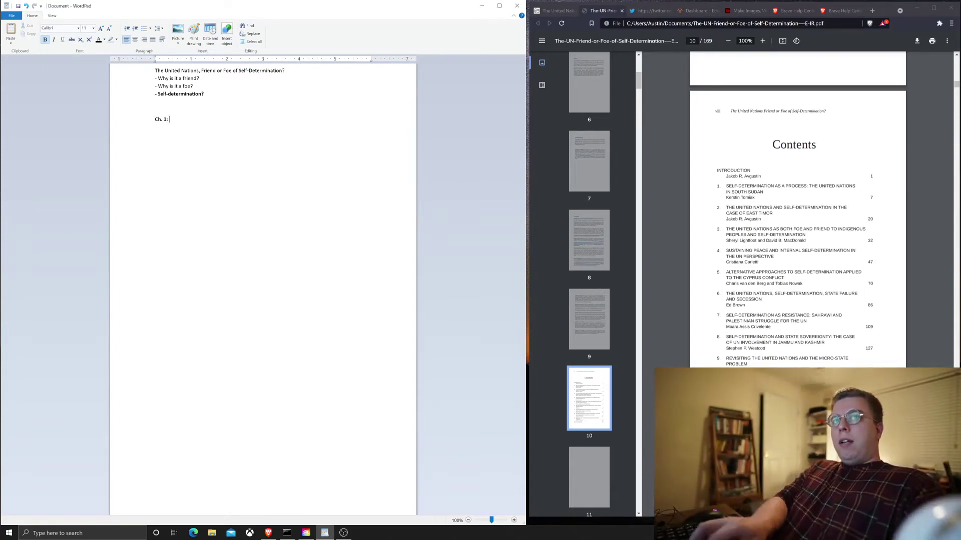
text( Self-determination as a process: The United Nations in South Sudan)
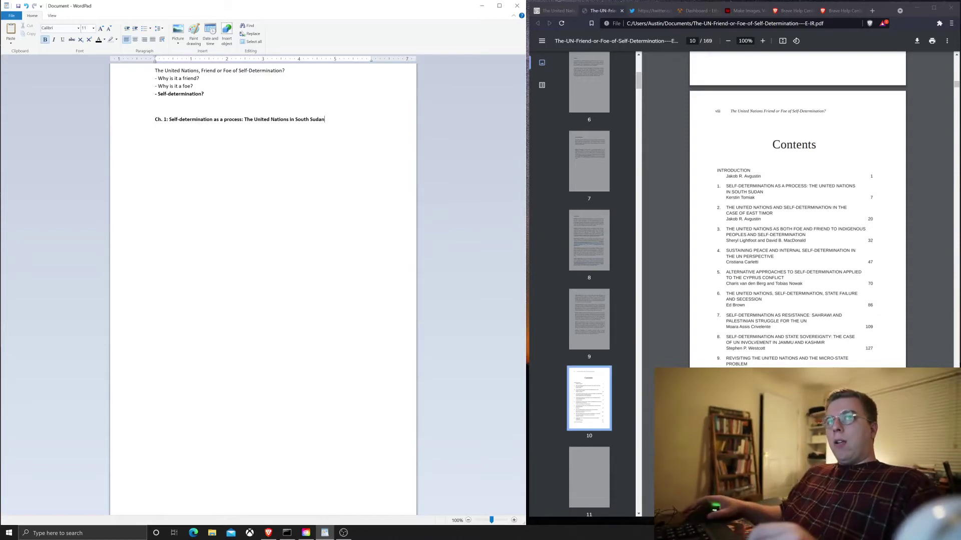
scroll(803, 226, down, 4)
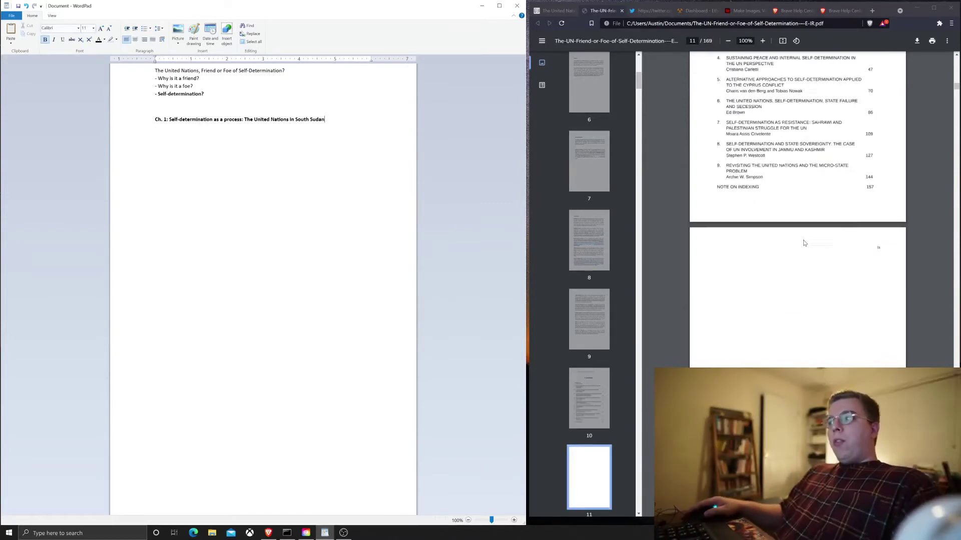
scroll(804, 243, down, 3)
scroll(803, 243, down, 10)
scroll(804, 243, down, 10)
scroll(803, 243, down, 10)
scroll(803, 243, down, 5)
scroll(803, 242, down, 2)
scroll(803, 243, down, 2)
scroll(803, 243, up, 2)
scroll(803, 242, up, 1)
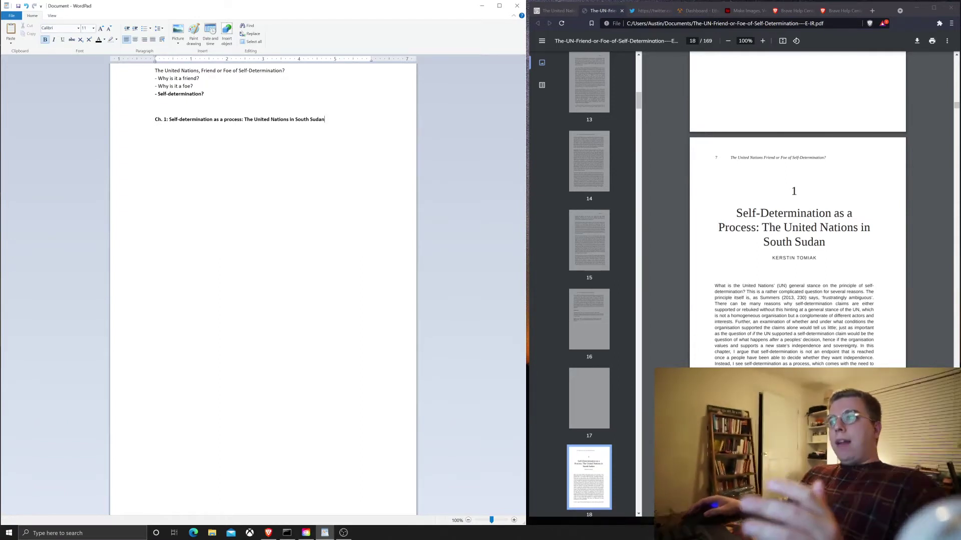
scroll(797, 225, down, 2)
scroll(797, 225, down, 5)
scroll(797, 226, down, 5)
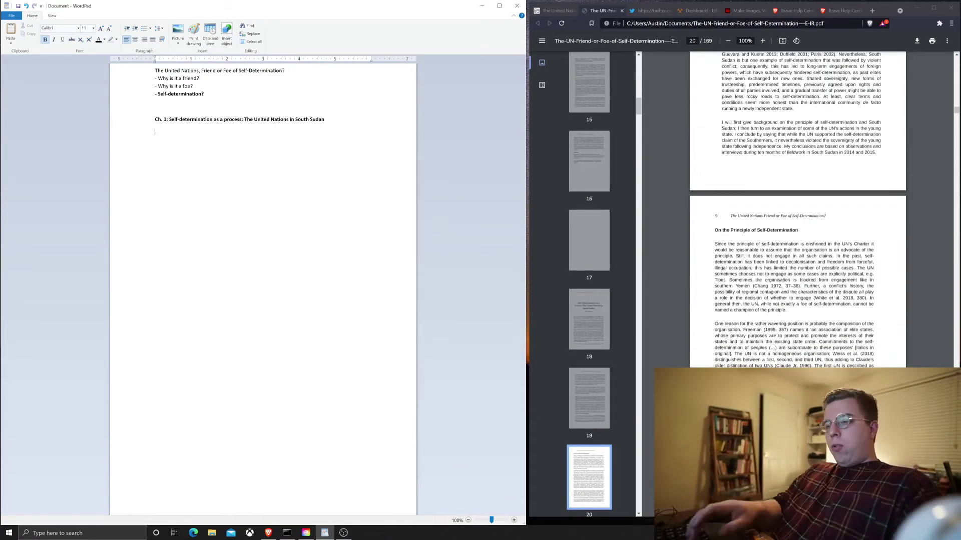
Add Ch. 1's five section titles as bold dash lines, from On the Principle of Self-Determination to Friend or Foe?
key(Return)
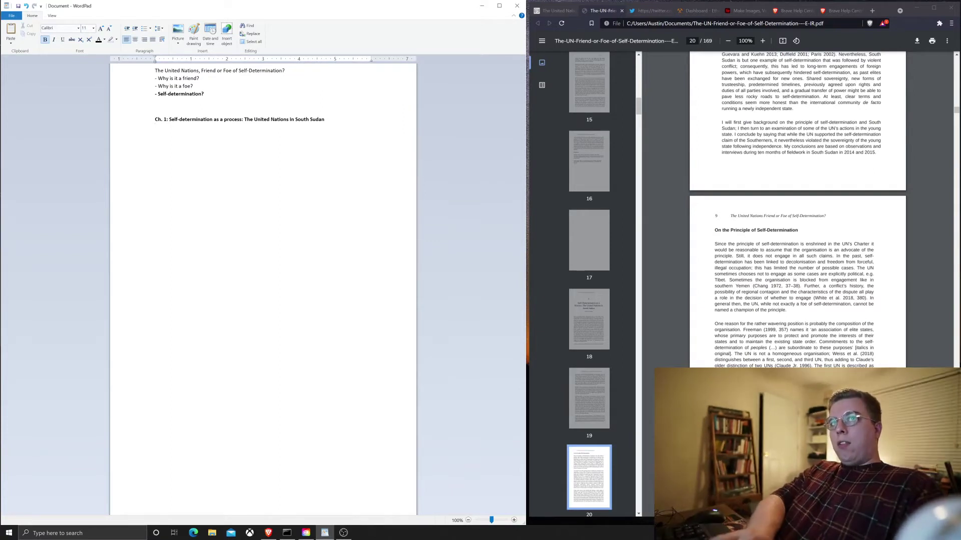
text(O)
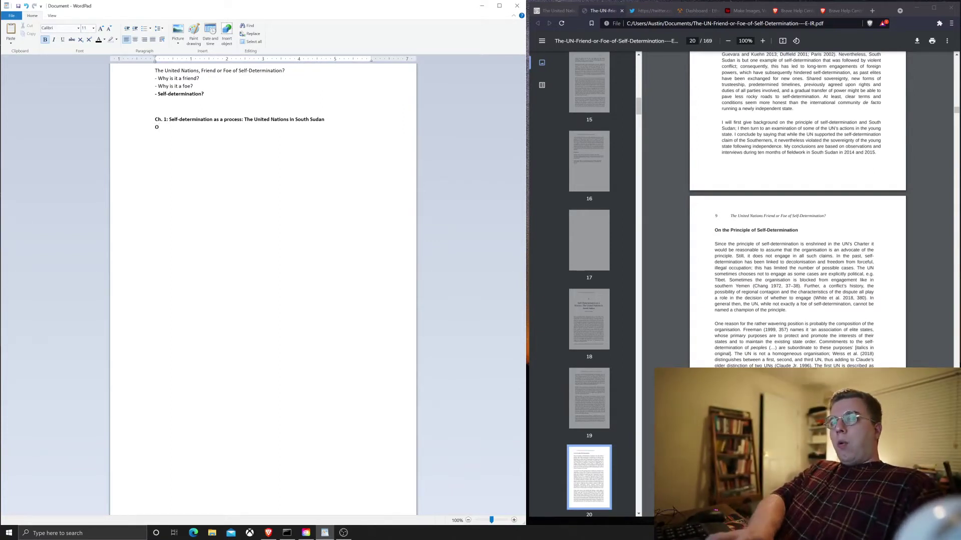
key(BackSpace)
text(- Friend or Foe?)
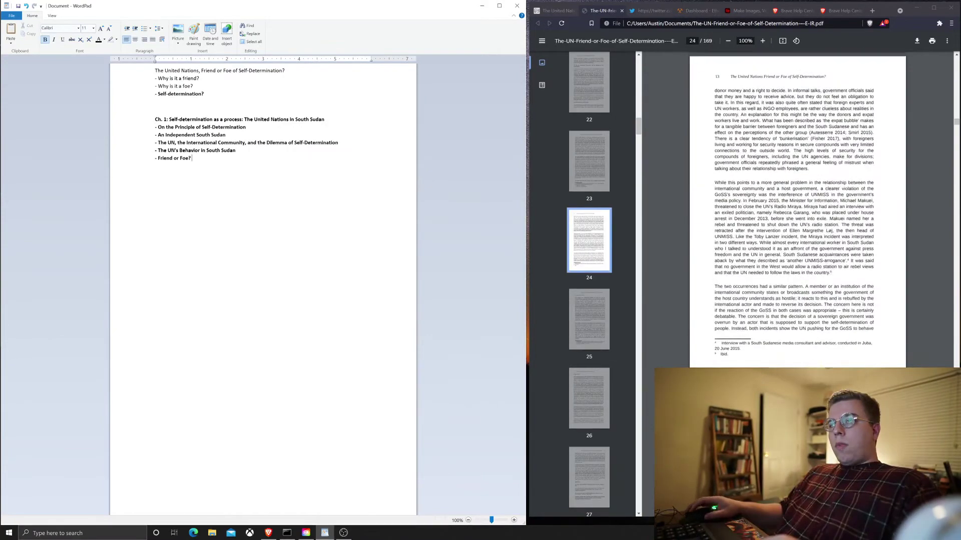
scroll(797, 211, up, 3)
scroll(797, 210, up, 3)
scroll(797, 210, up, 3)
scroll(797, 210, up, 3)
scroll(797, 210, up, 3)
scroll(798, 210, up, 3)
scroll(797, 211, up, 3)
scroll(797, 210, up, 3)
scroll(797, 210, up, 3)
scroll(797, 210, up, 1)
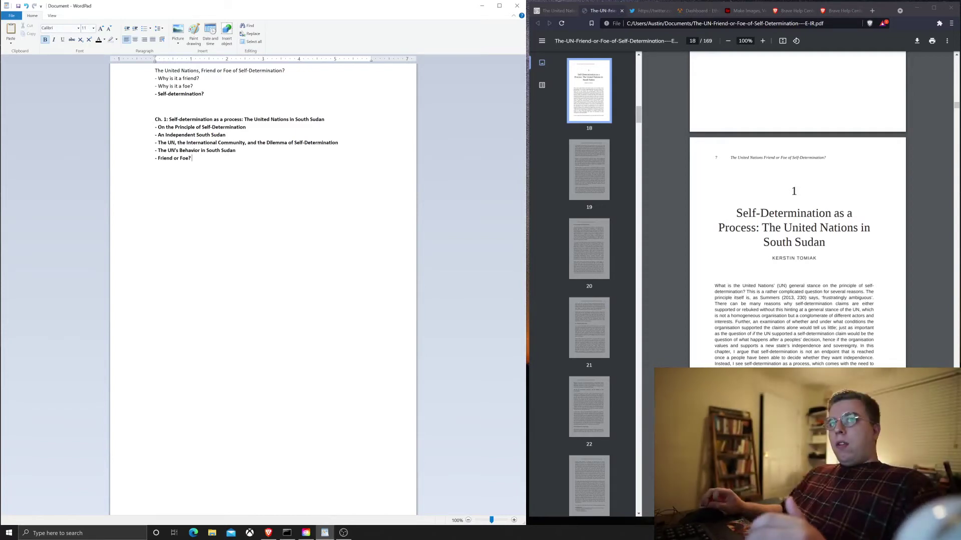
scroll(797, 210, down, 5)
scroll(797, 210, down, 5)
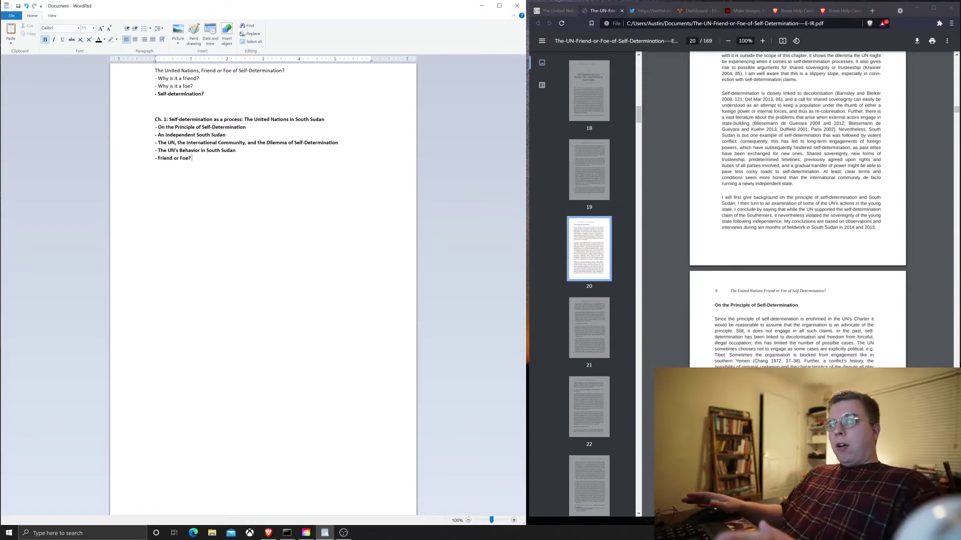
scroll(797, 210, up, 4)
scroll(797, 211, up, 4)
scroll(798, 210, up, 3)
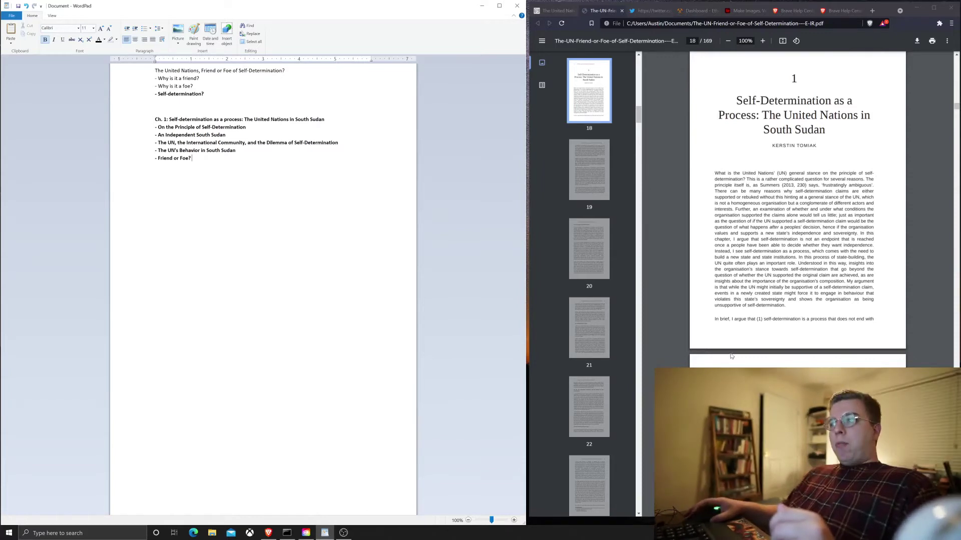
scroll(798, 203, down, 2)
scroll(797, 203, up, 2)
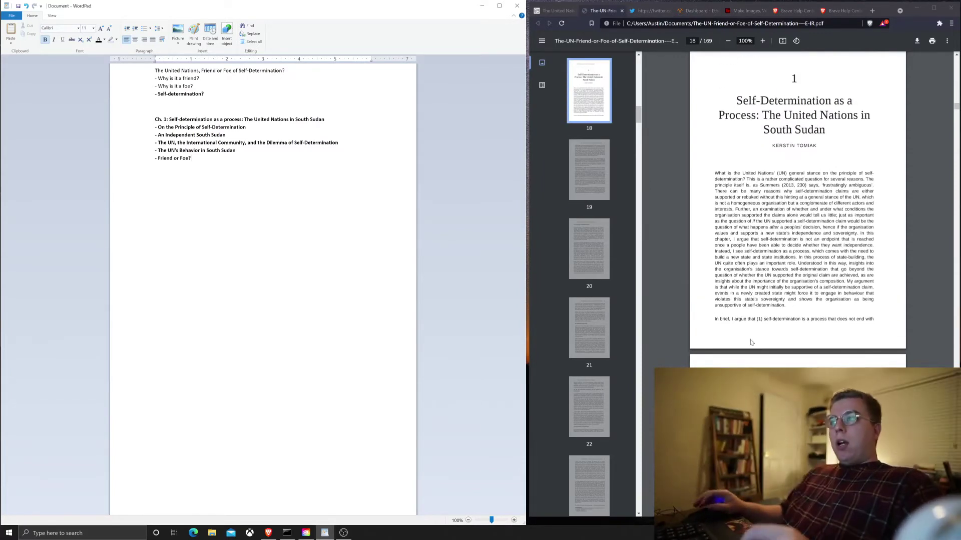
drag(715, 318, 873, 318)
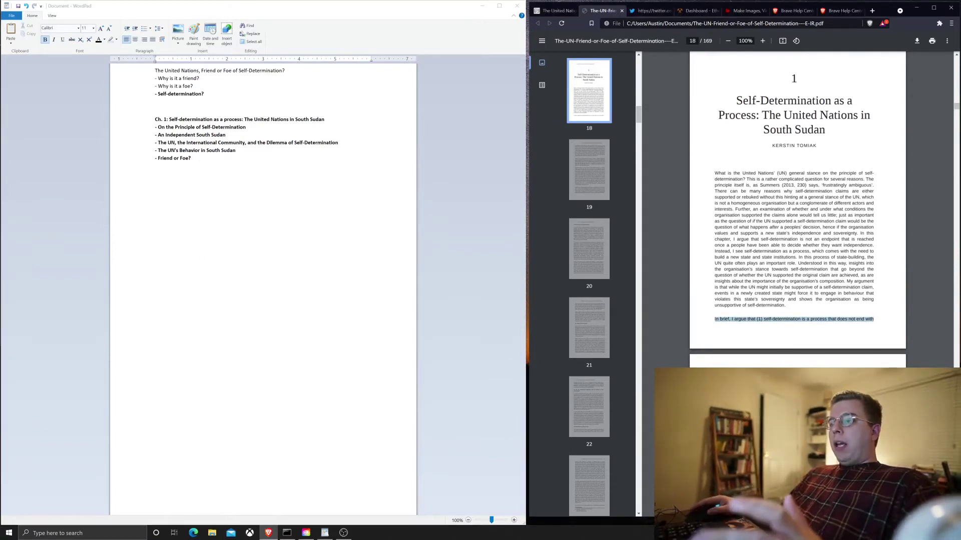
scroll(797, 218, down, 2)
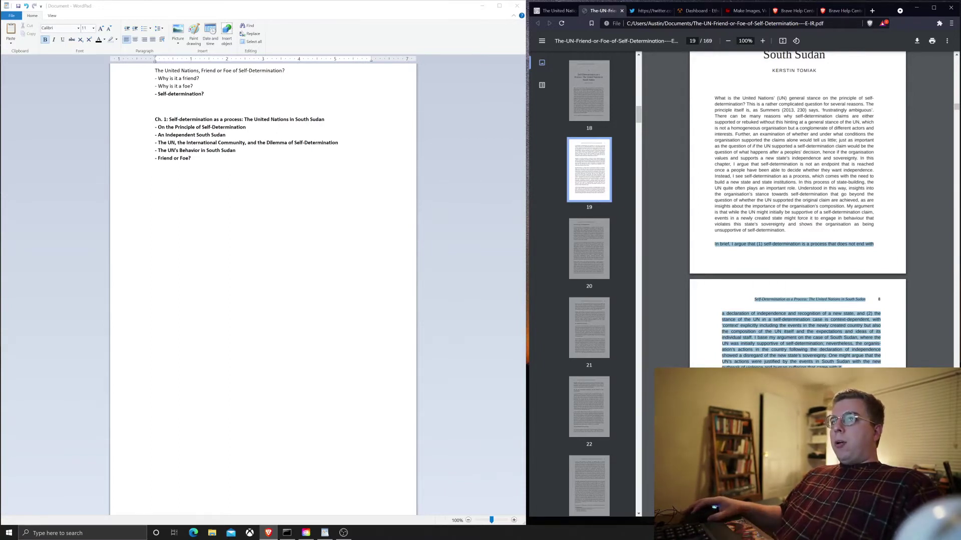
Add a bulleted Introduction item under the Ch. 1 heading, moving On the Principle of Self-Determination onto its own line without a dash.
key(alt+Tab)
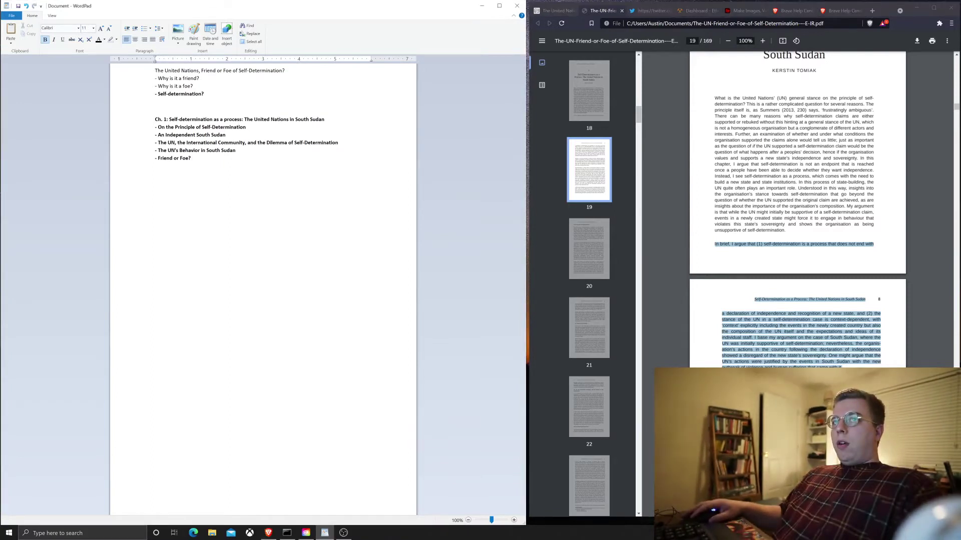
key(Return)
key(Return)
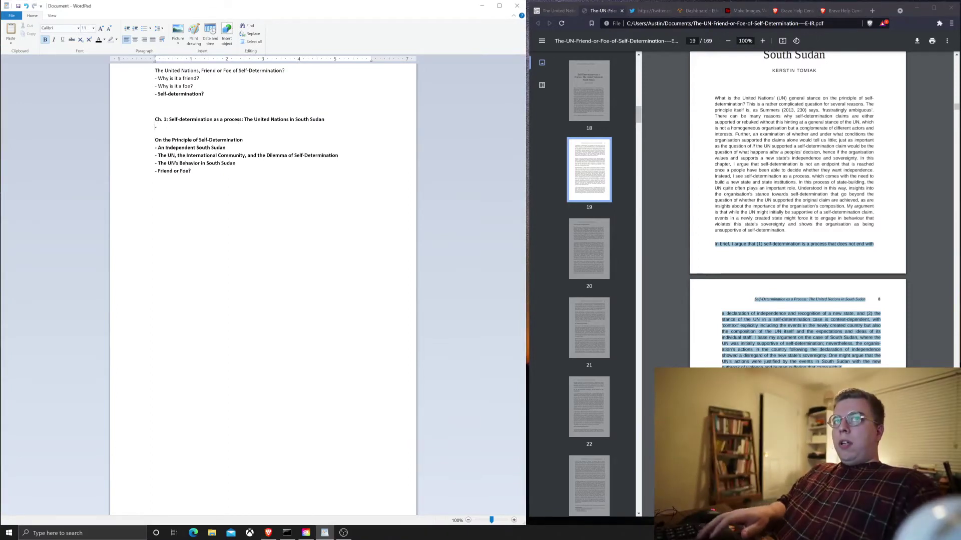
key(Delete)
key(Delete)
key(Return)
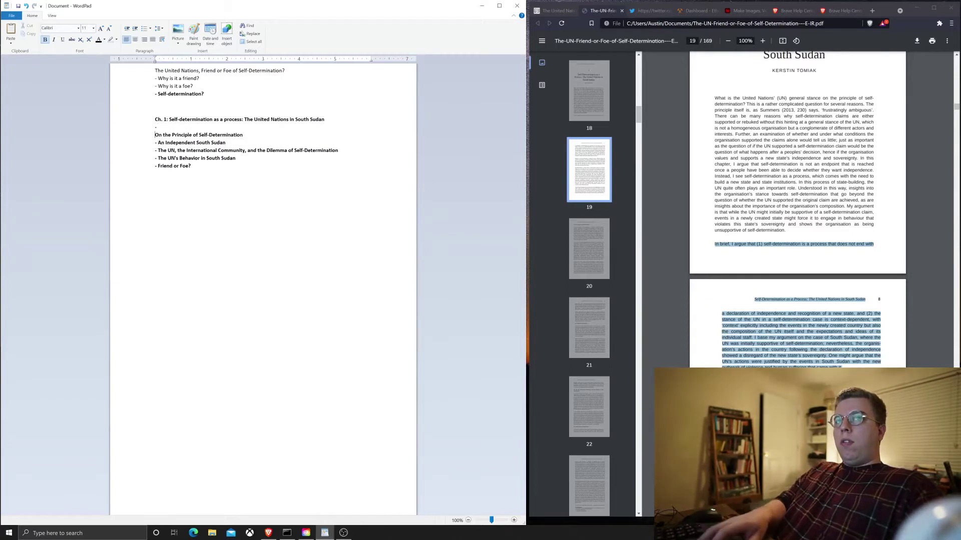
text(-)
key(BackSpace)
key(BackSpace)
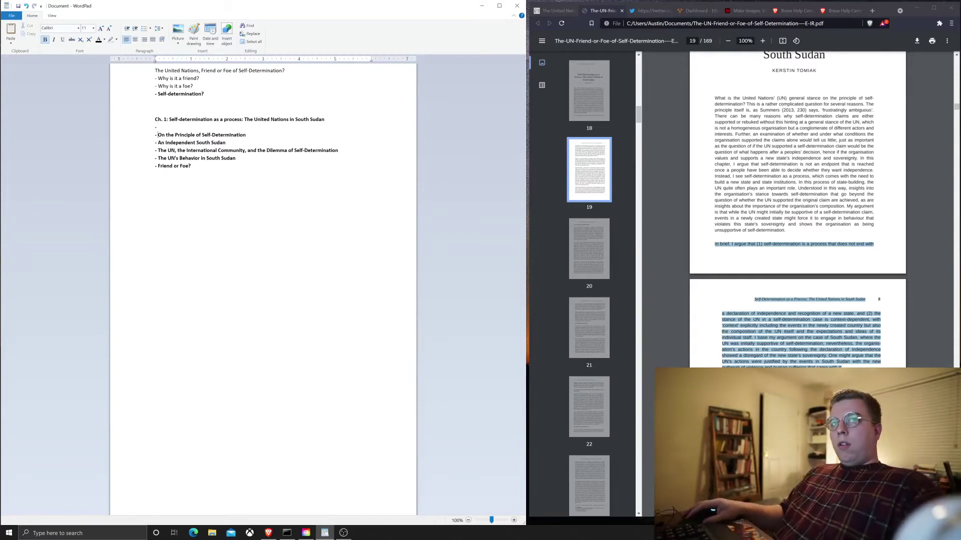
text(Introduction)
key(Return)
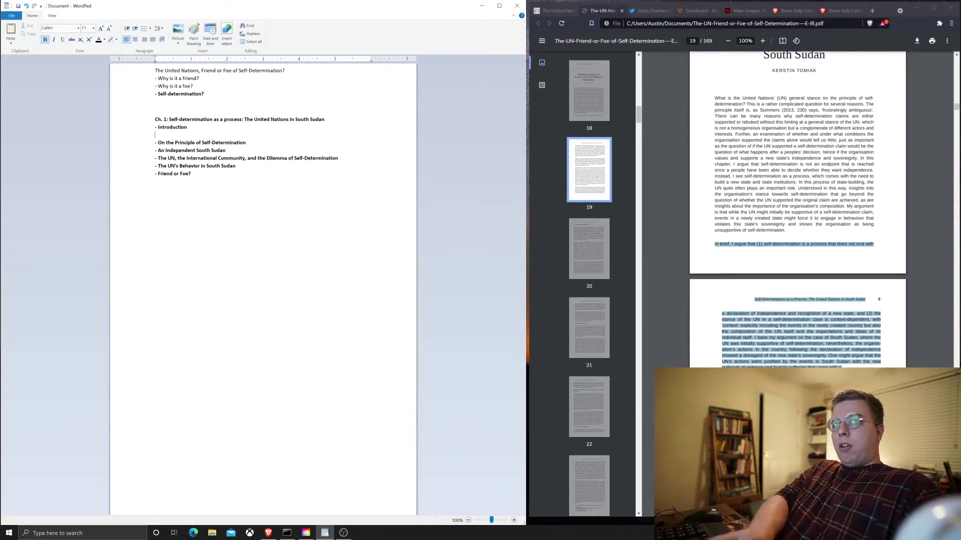
key(ctrl+shift+l)
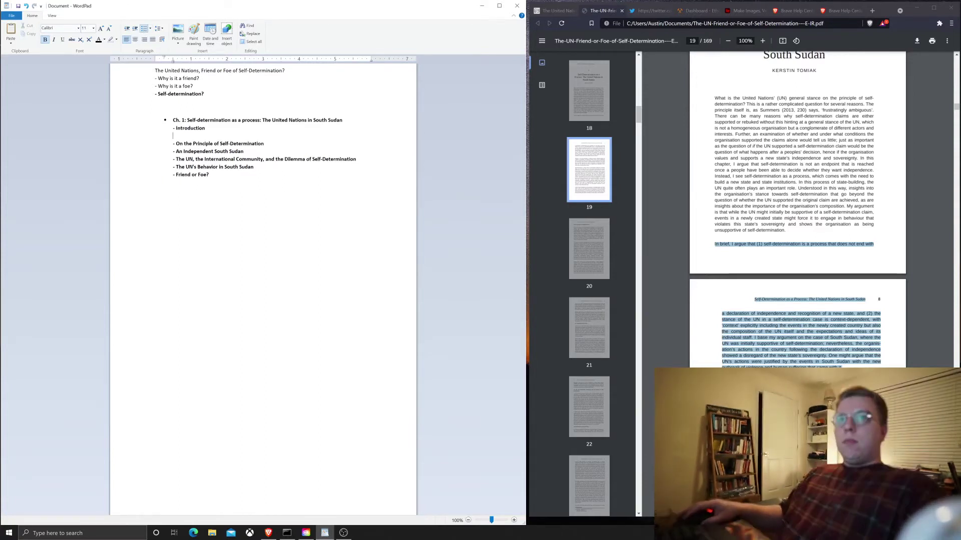
key(ctrl+z)
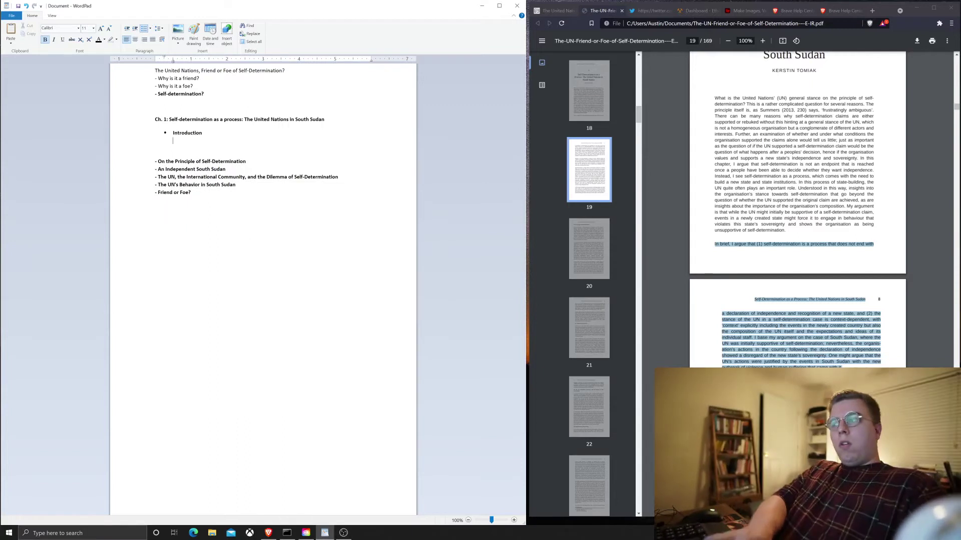
text((1))
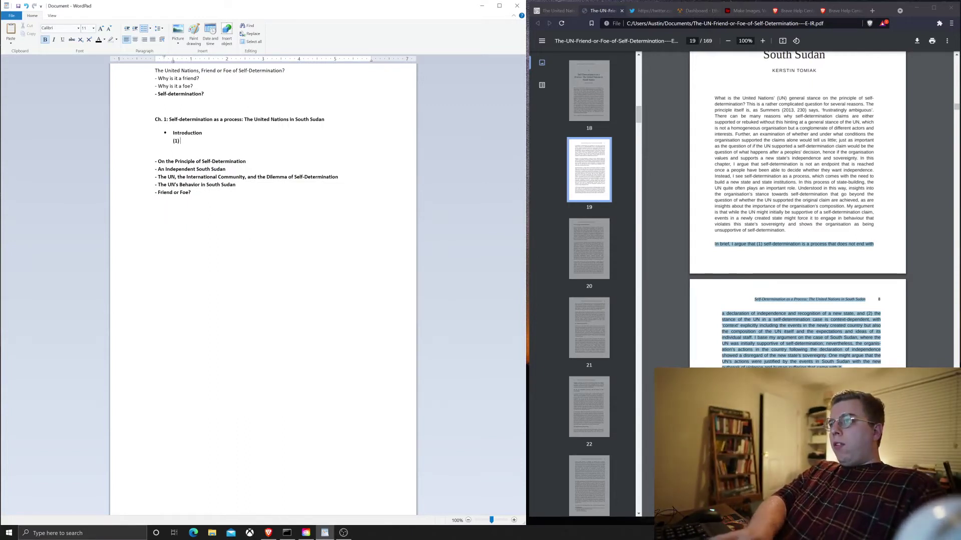
Note the chapter's two quoted claims (1) and (2) and a line linking self-determination to decolonisation.
key(Return)
text((2))
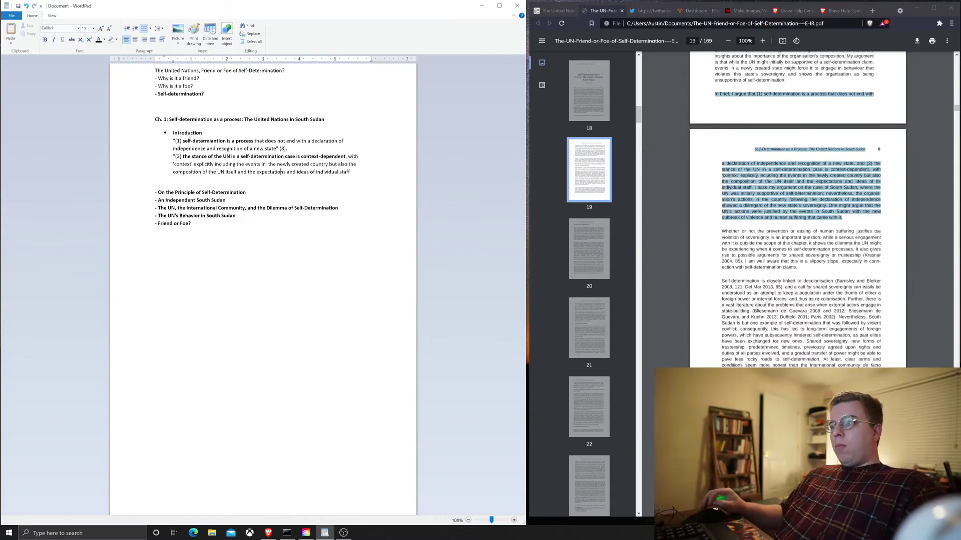
key(End)
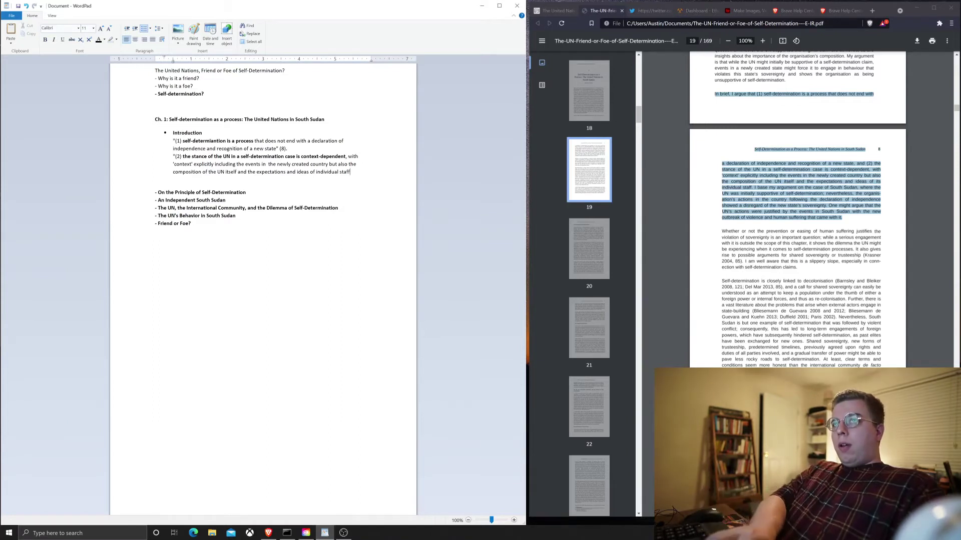
key(Return)
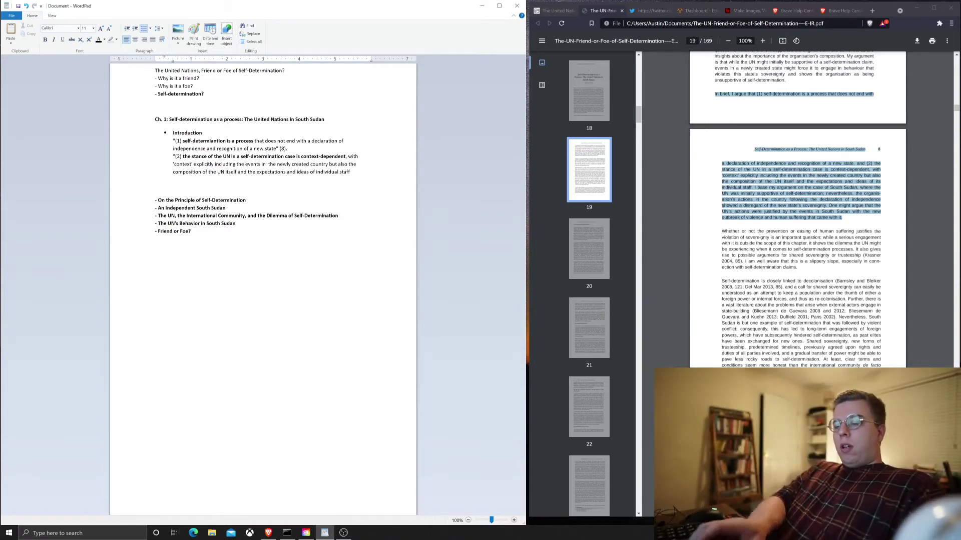
text(- Self-)
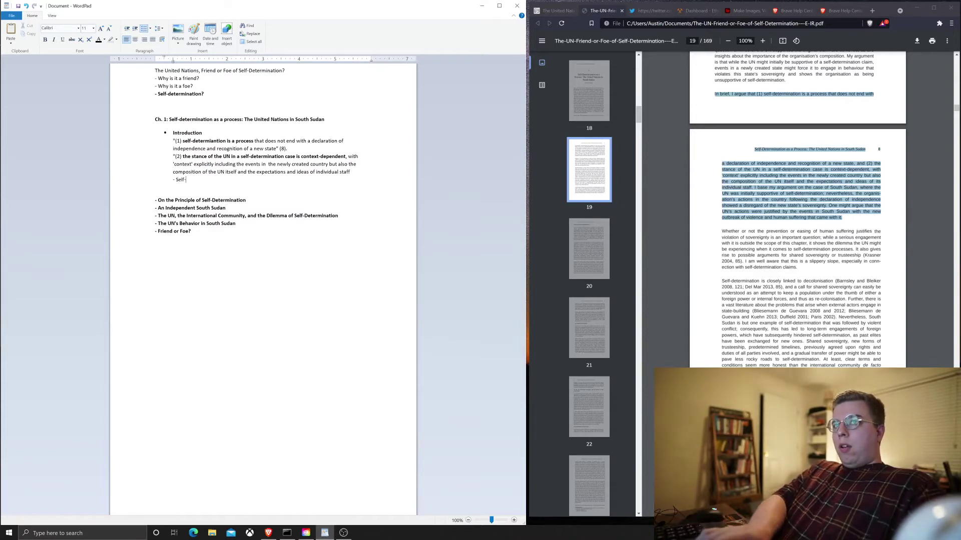
text(determination i)
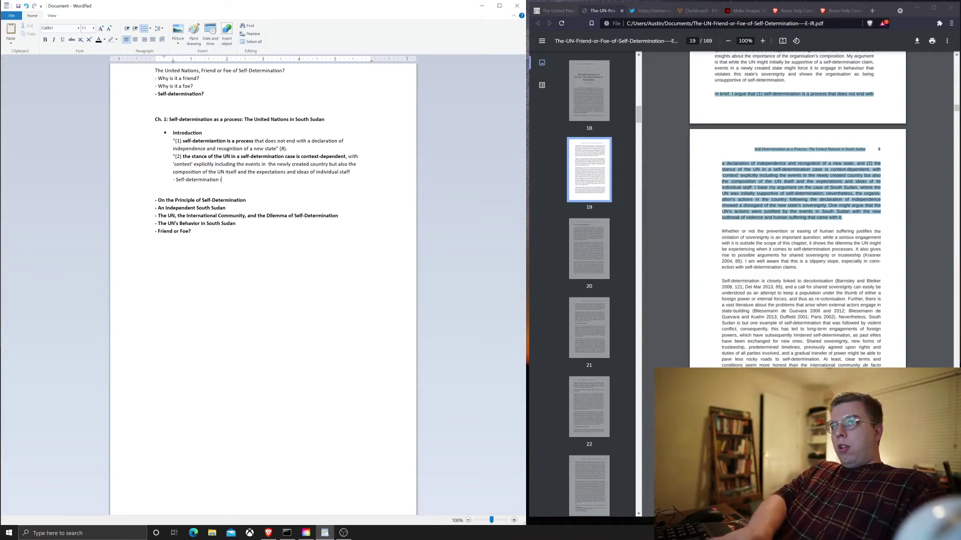
text(s closely linked to decol)
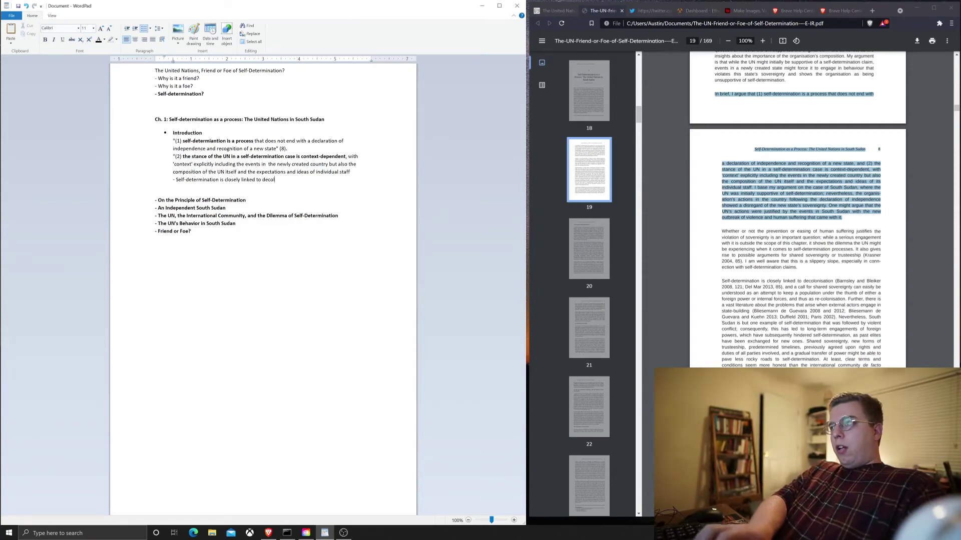
text(onisation)
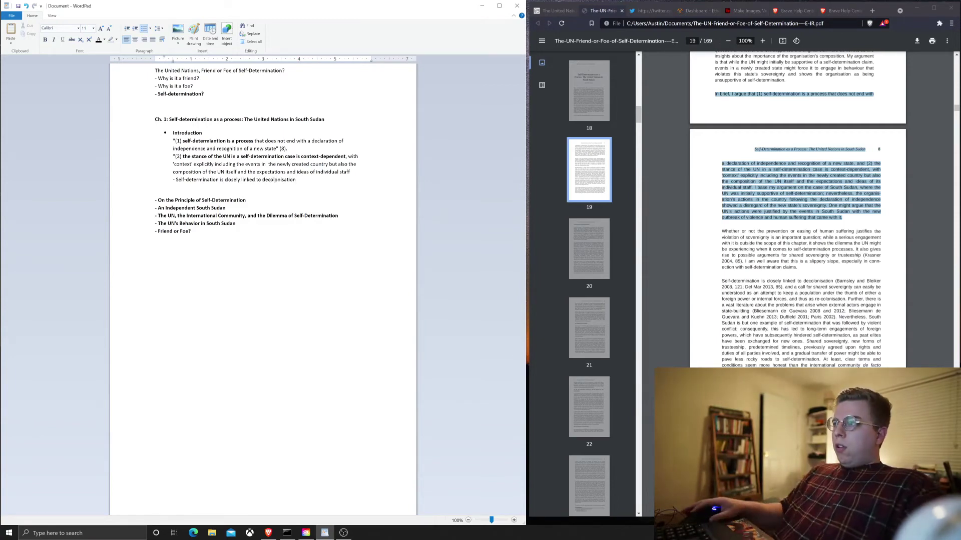
drag(722, 280, 835, 281)
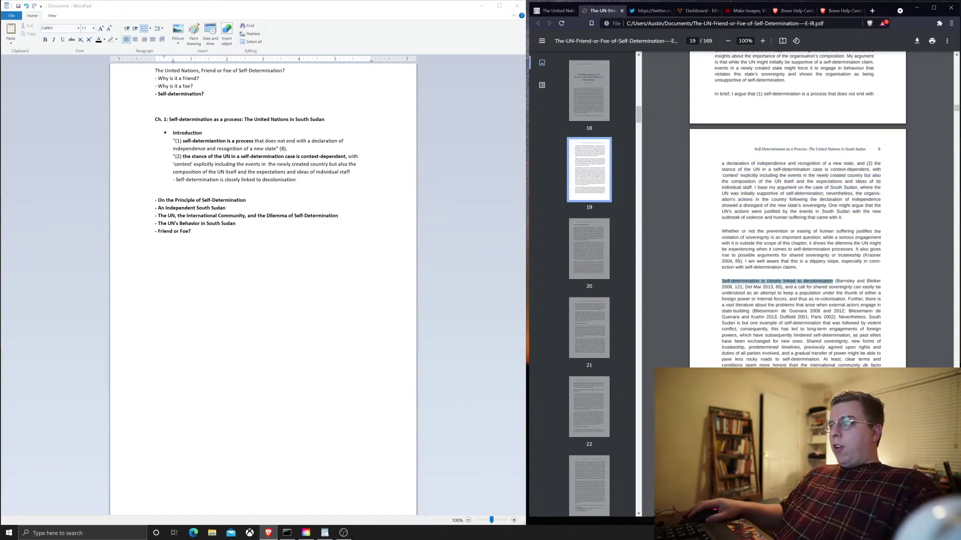
scroll(797, 248, down, 2)
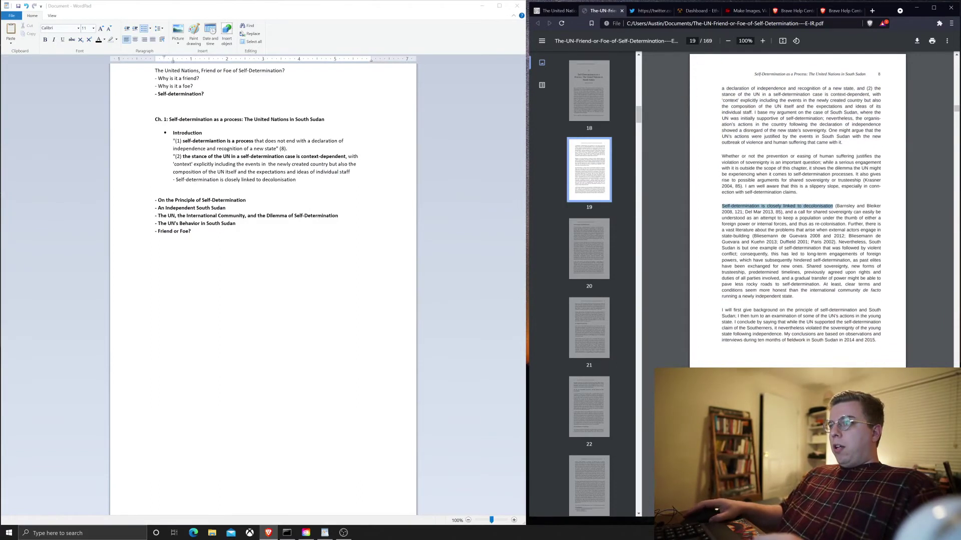
scroll(797, 247, down, 1)
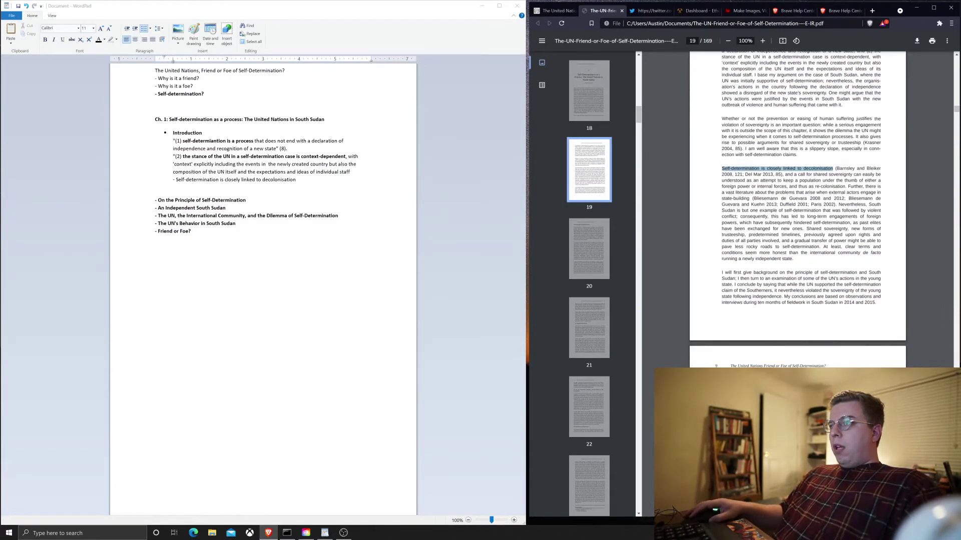
drag(722, 272, 737, 277)
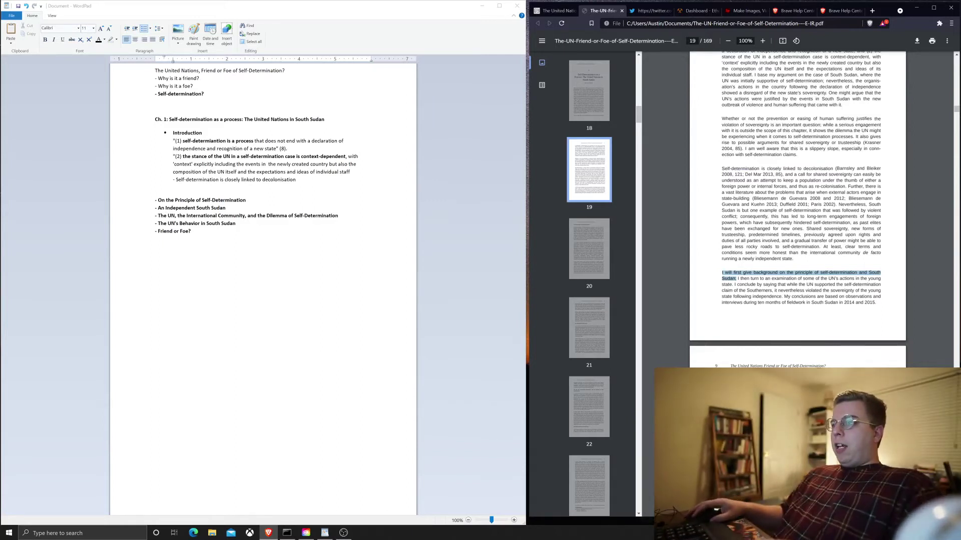
click(752, 284)
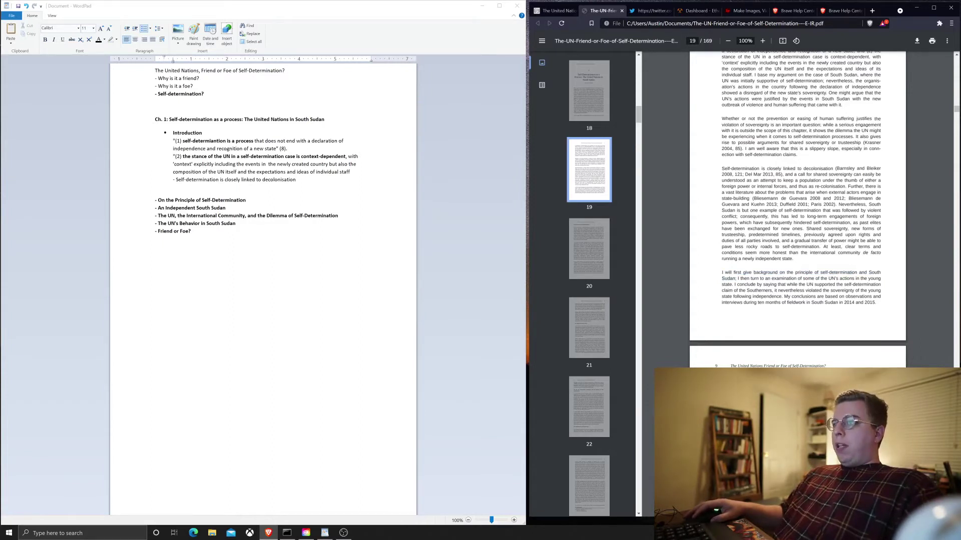
mouse_move(722, 273)
mouse_down()
mouse_move(880, 297)
mouse_move(734, 321)
mouse_up()
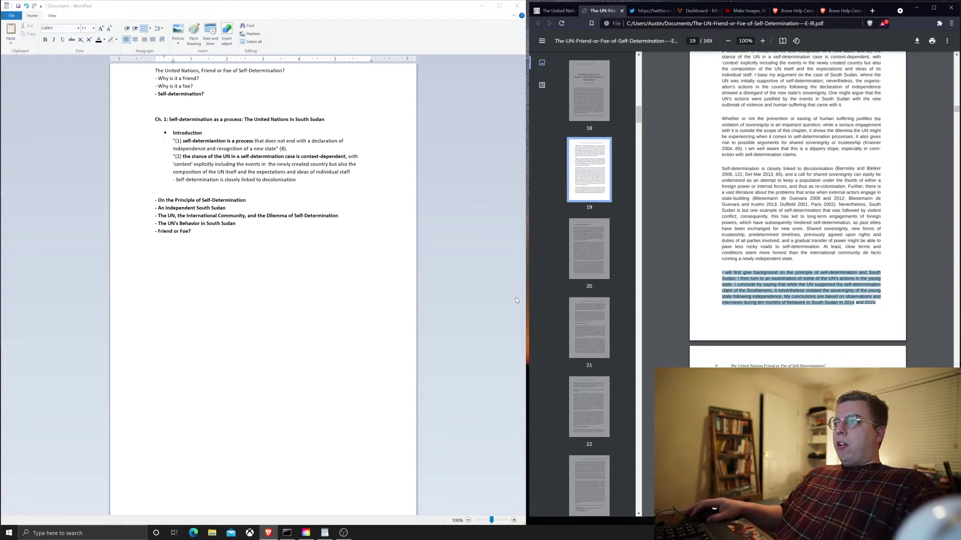
click(842, 315)
scroll(785, 352, down, 2)
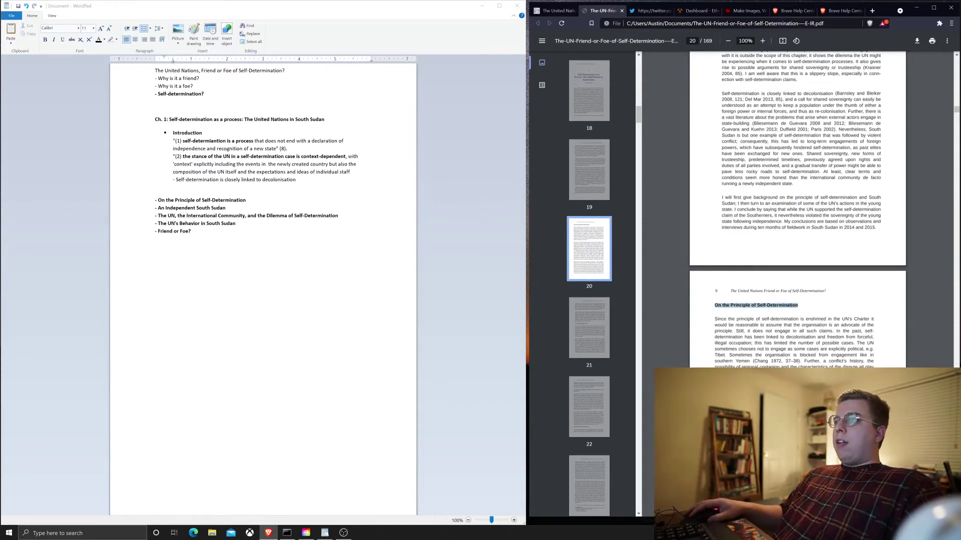
click(882, 235)
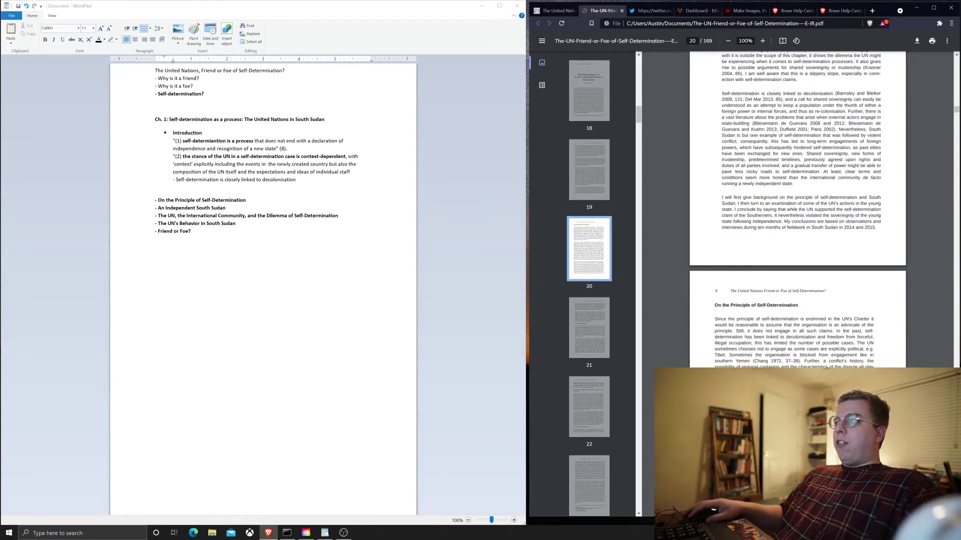
drag(721, 197, 886, 241)
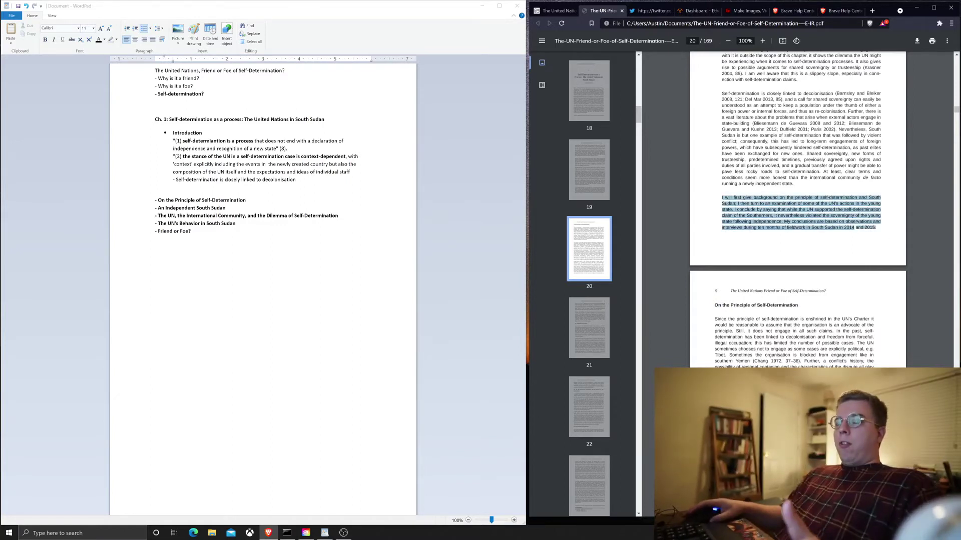
click(697, 220)
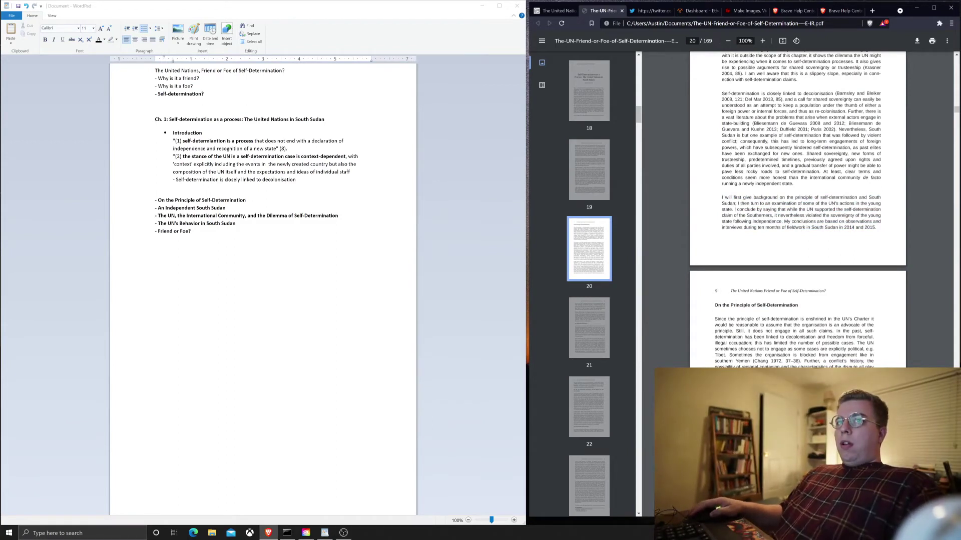
Make On the Principle of Self-Determination a bulleted section with an empty note line beneath it.
key(alt+Tab)
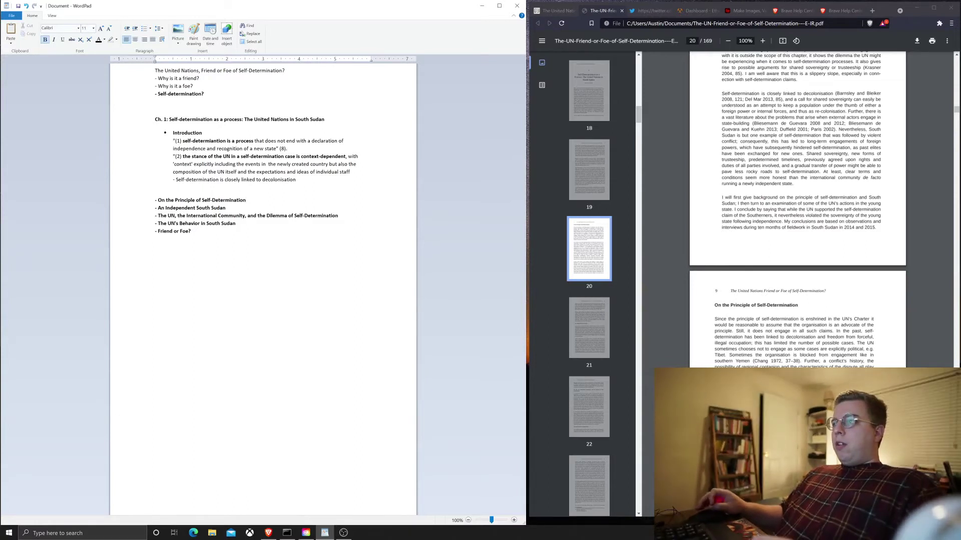
key(ctrl+b)
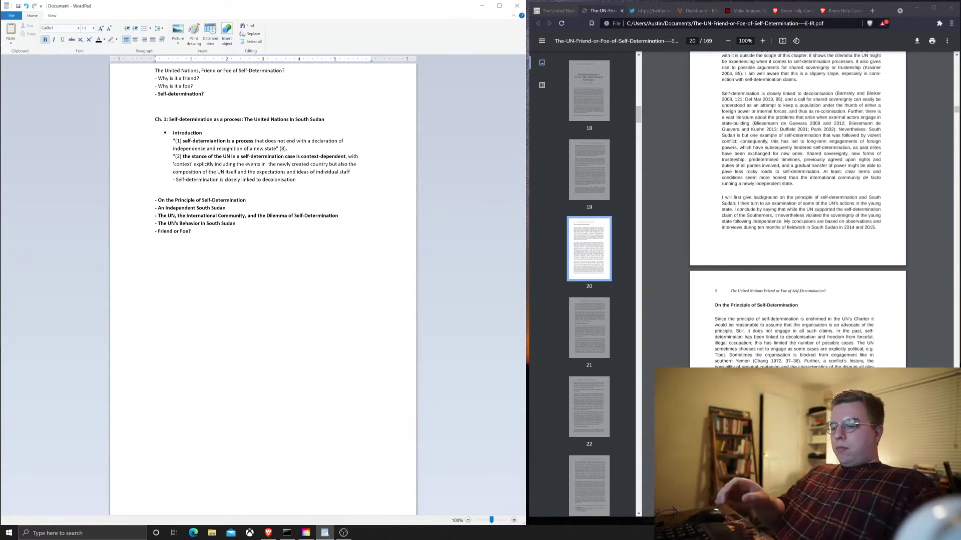
key(Return)
key(ctrl+shift+l)
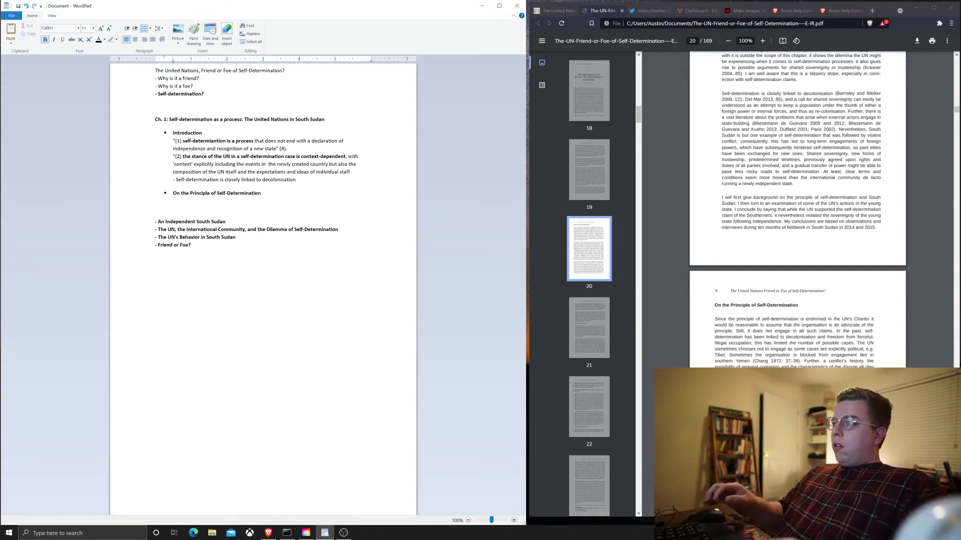
scroll(797, 210, down, 1)
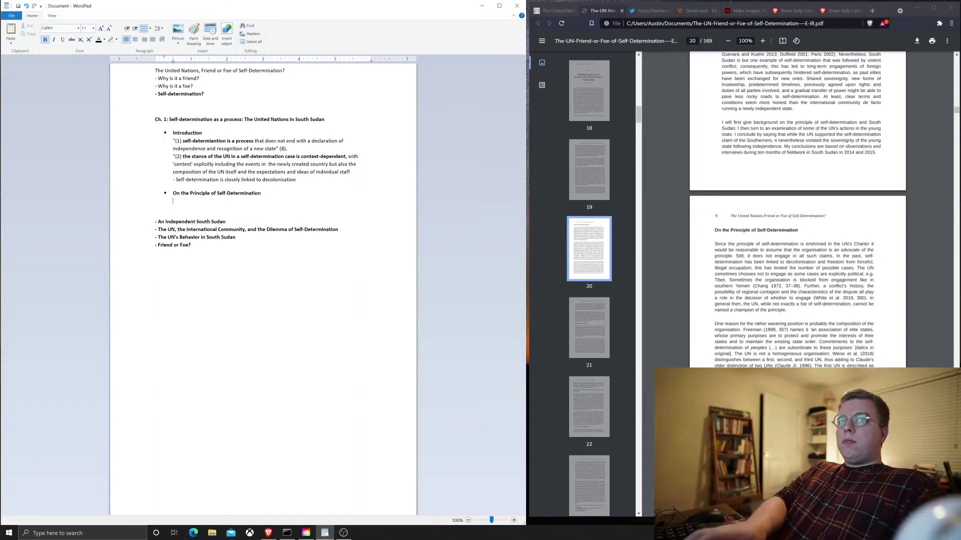
text(Self-deter)
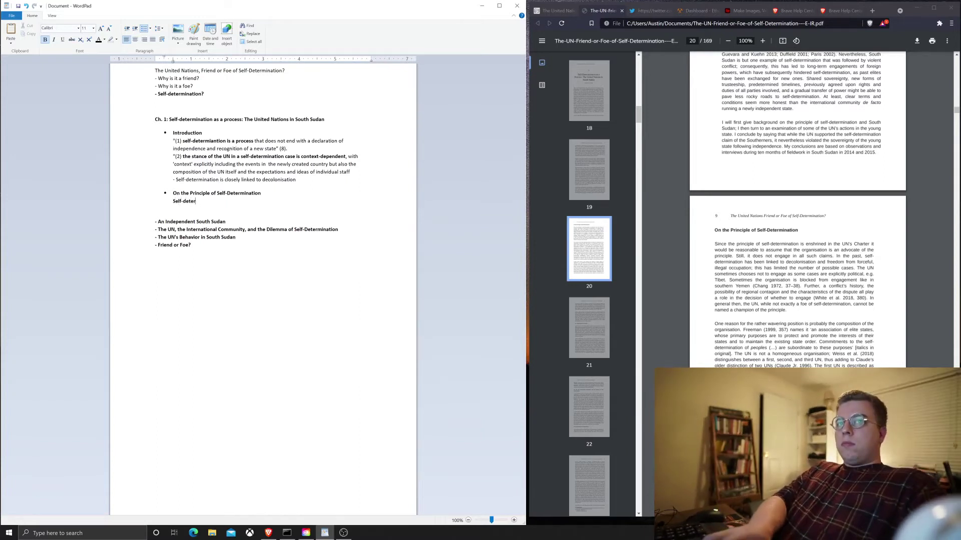
Note that self-determination is in the UN charter but the UN does not always support these claims, checking the PDF sentence.
key(BackSpace)
key(BackSpace)
key(BackSpace)
text(etermination is in the)
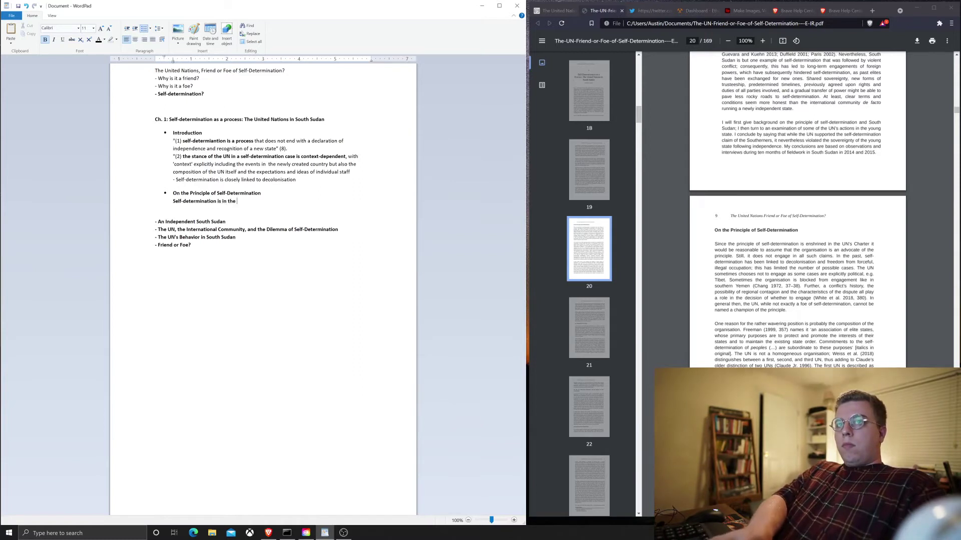
text(charter)
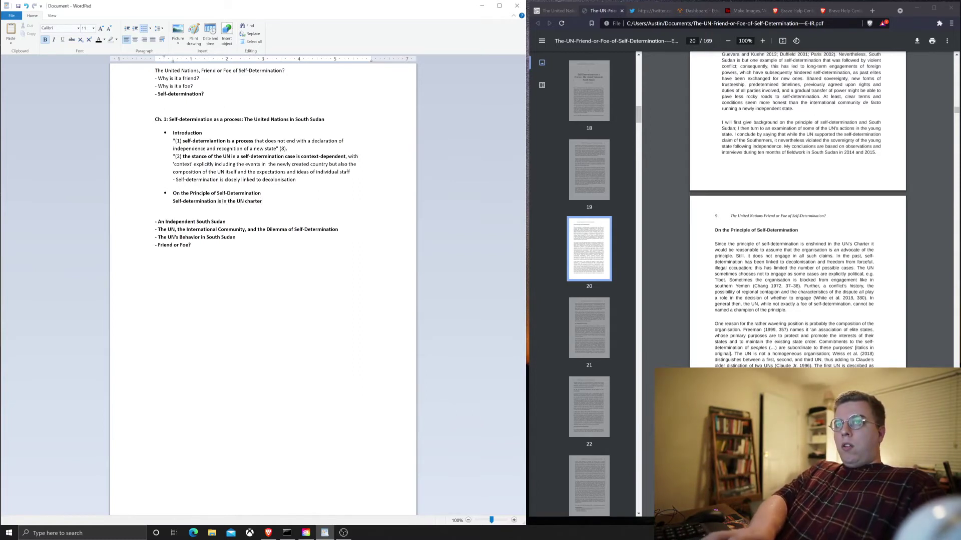
key(Return)
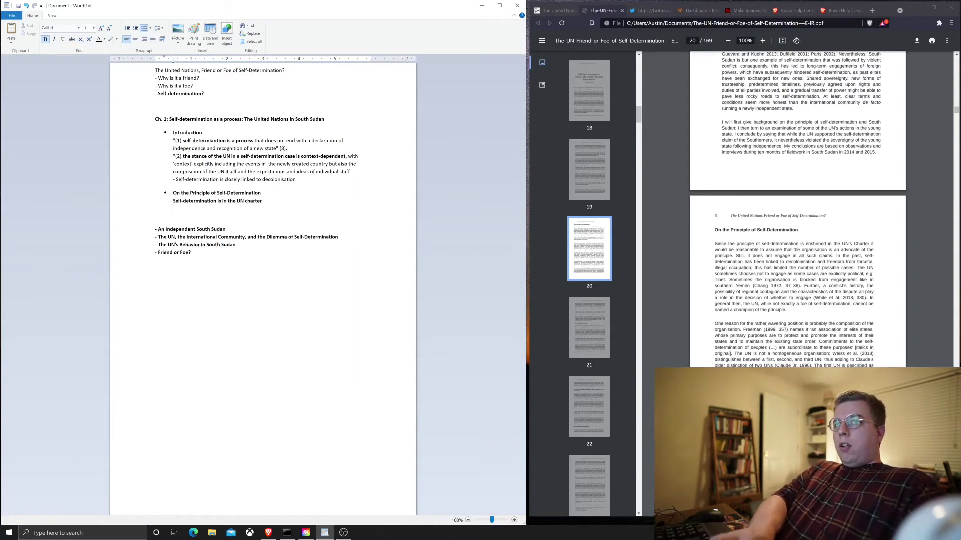
text(But ..)
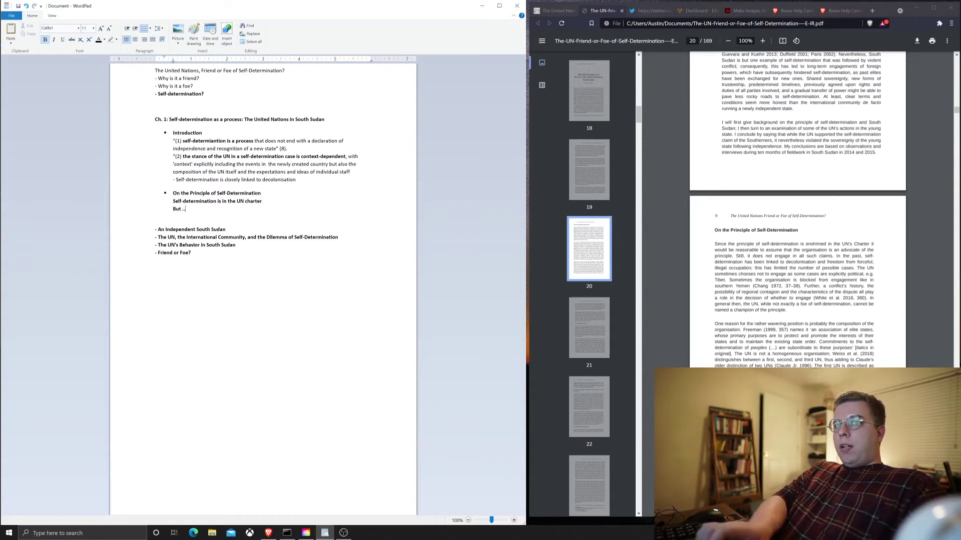
text(. the UN)
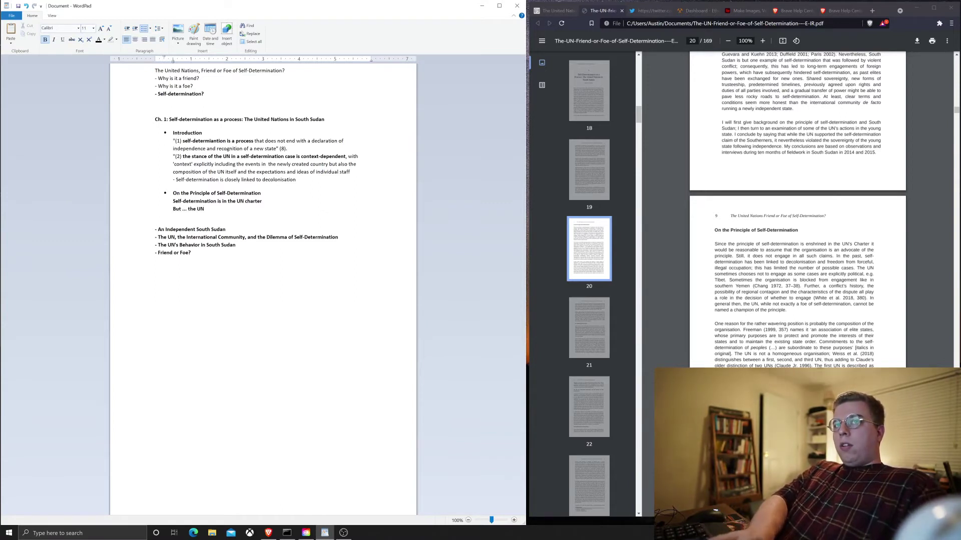
text( does not always support these claims)
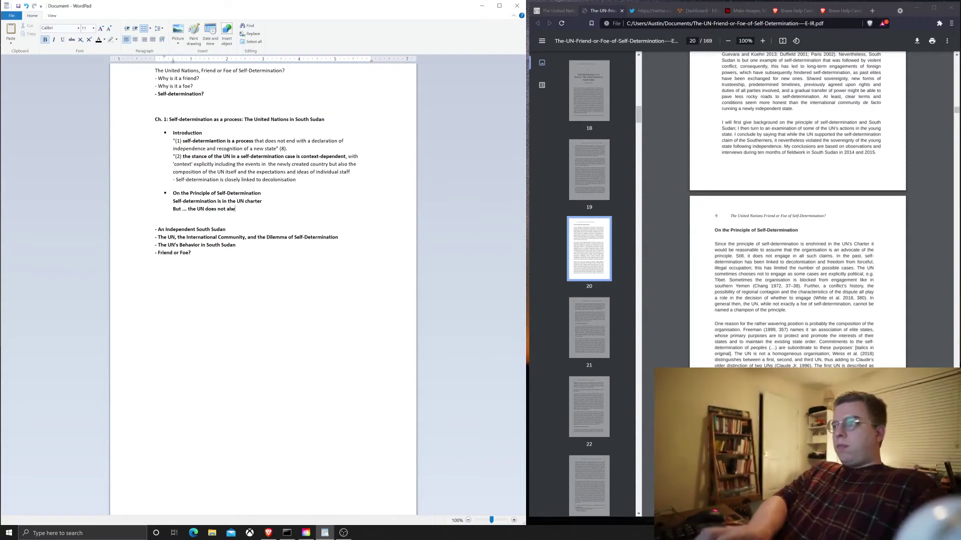
scroll(797, 225, down, 1)
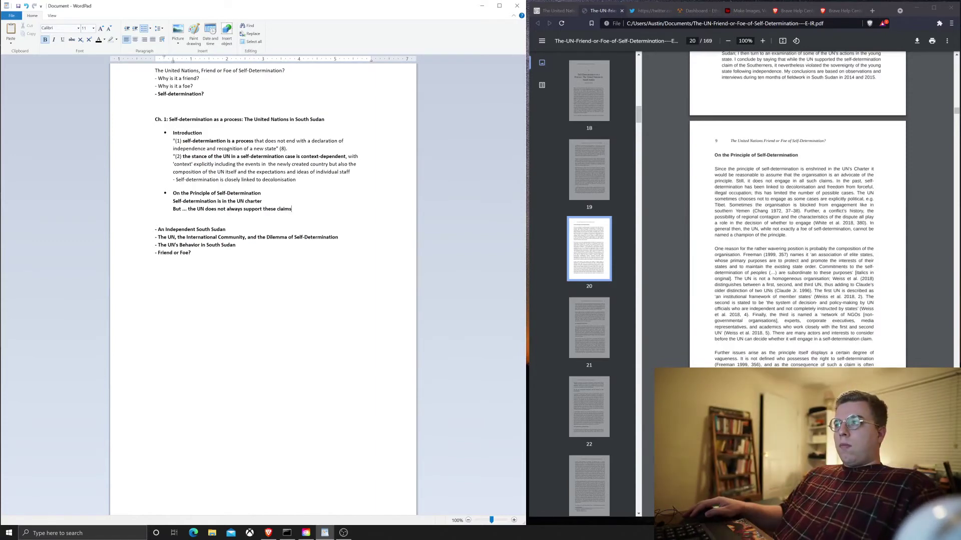
drag(715, 248, 742, 255)
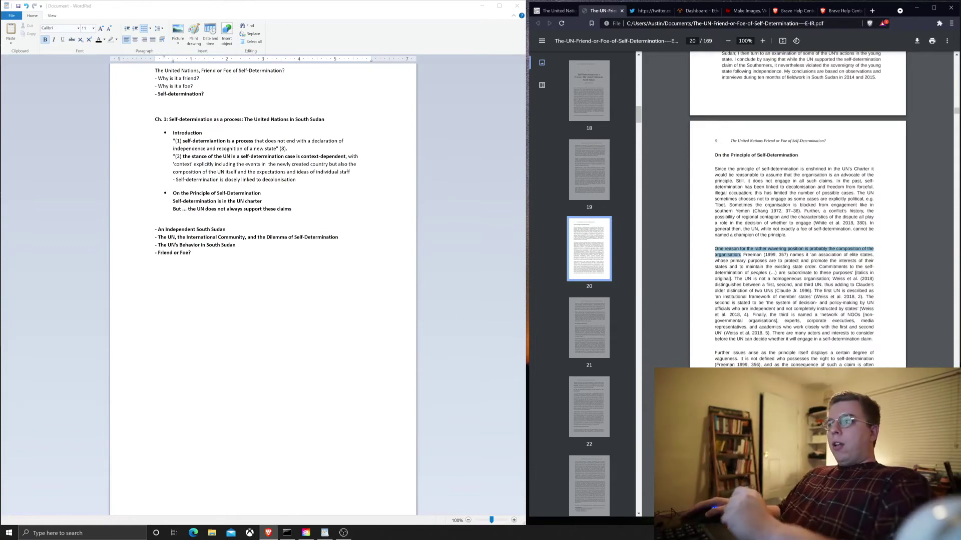
scroll(798, 225, down, 1)
scroll(797, 211, down, 2)
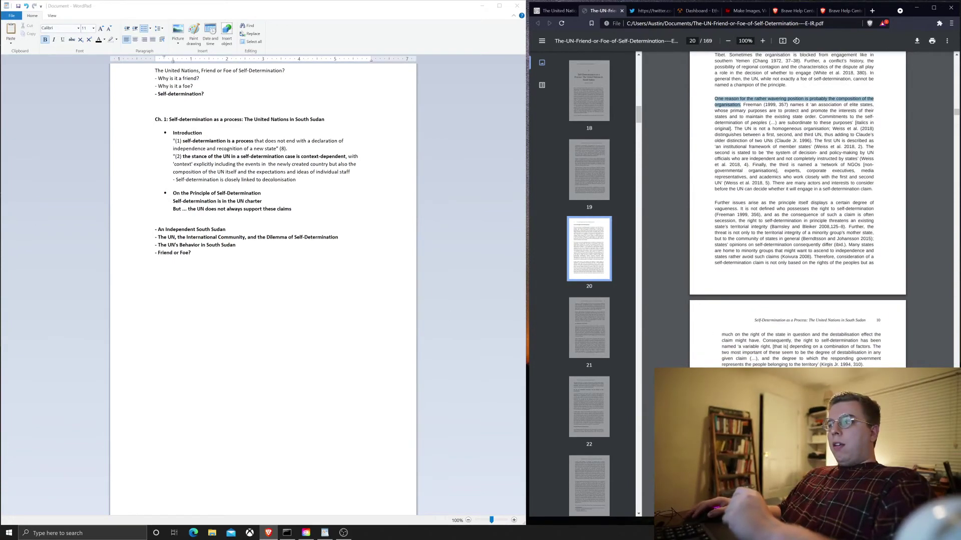
Reread the PDF passage on the UN's wavering position and note the principle is vague, who gets self-determination, its outcomes, and excluded ethnic and indigenous groups.
click(751, 101)
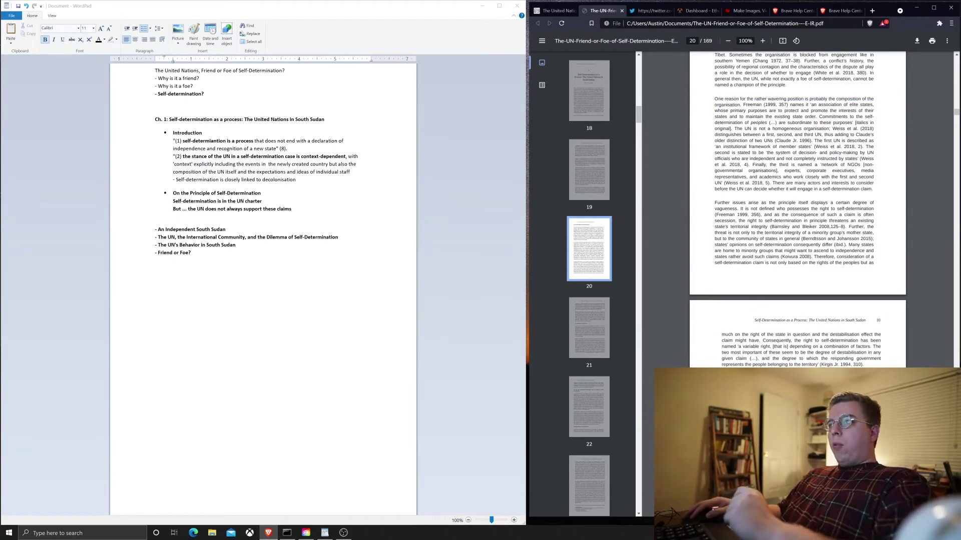
drag(714, 98, 864, 365)
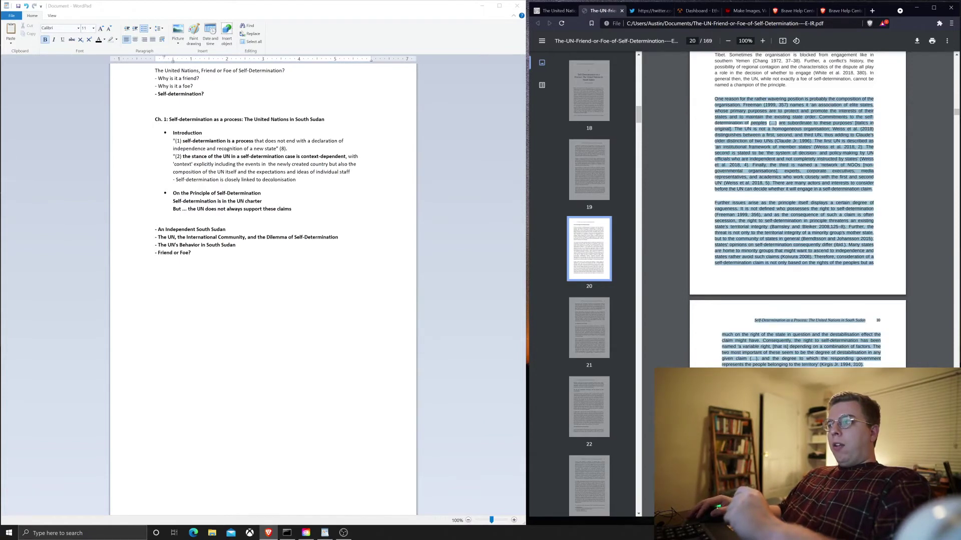
click(863, 365)
drag(725, 98, 741, 105)
click(741, 105)
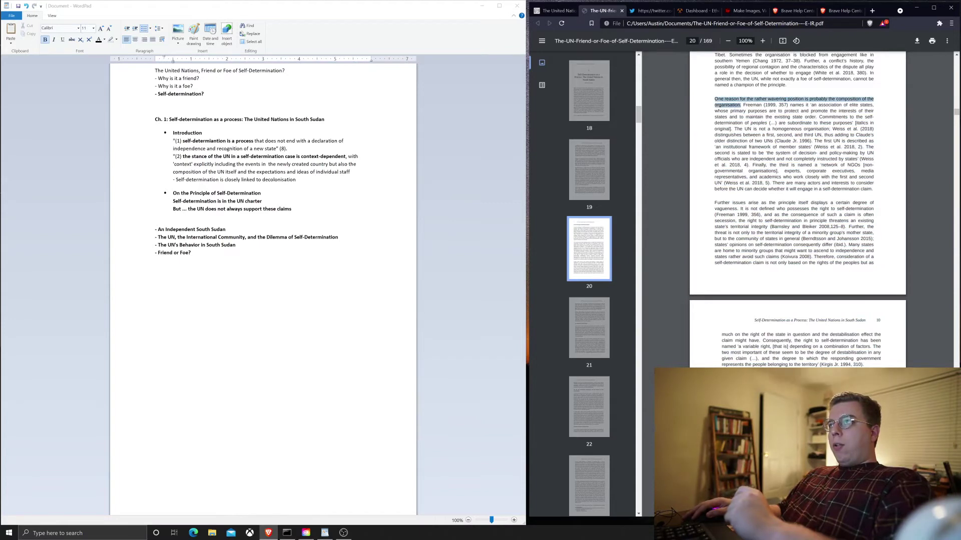
key(alt+Tab)
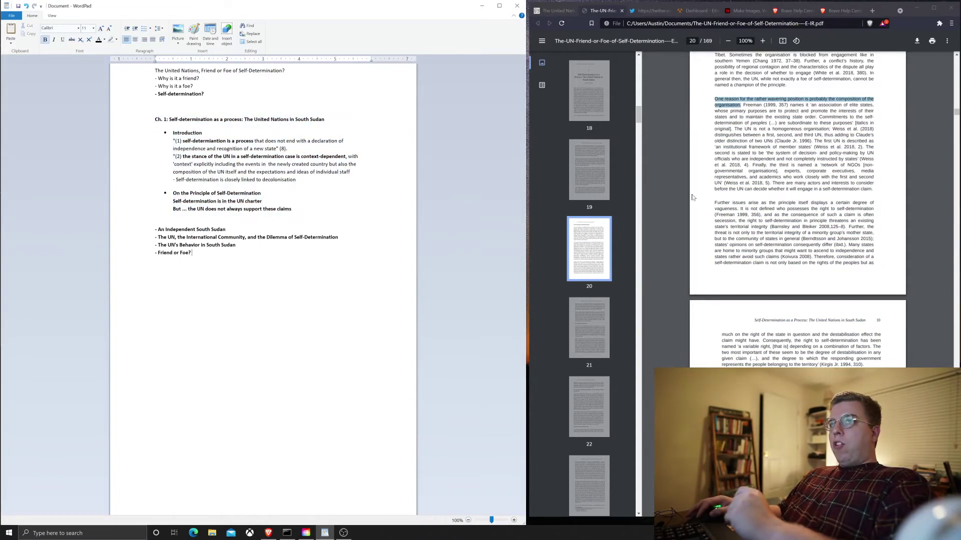
key(alt+Tab)
drag(715, 98, 743, 105)
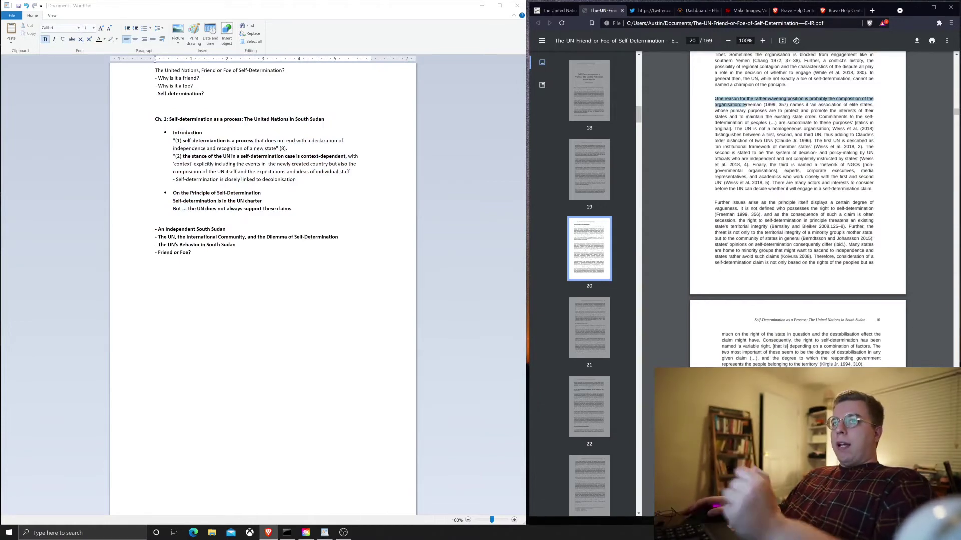
key(alt+Tab)
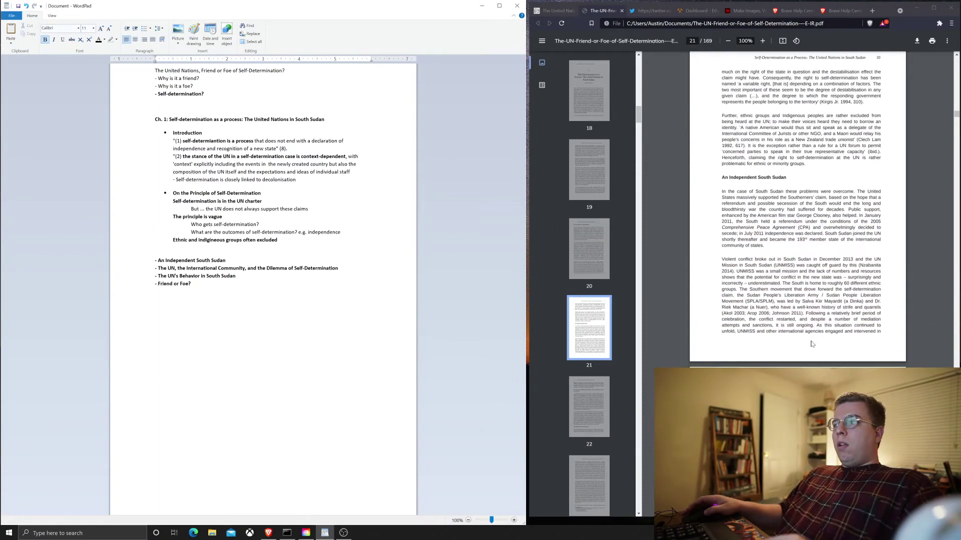
scroll(797, 210, up, 2)
scroll(797, 210, up, 2)
scroll(797, 210, up, 1)
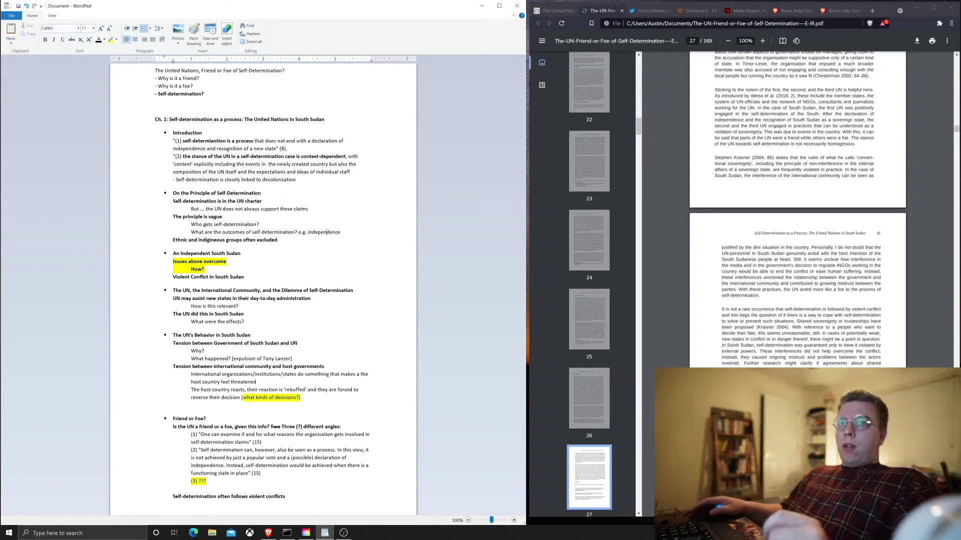
scroll(895, 328, up, 5)
scroll(895, 329, up, 10)
scroll(896, 328, up, 10)
scroll(896, 329, up, 10)
scroll(797, 211, up, 4)
scroll(797, 210, up, 4)
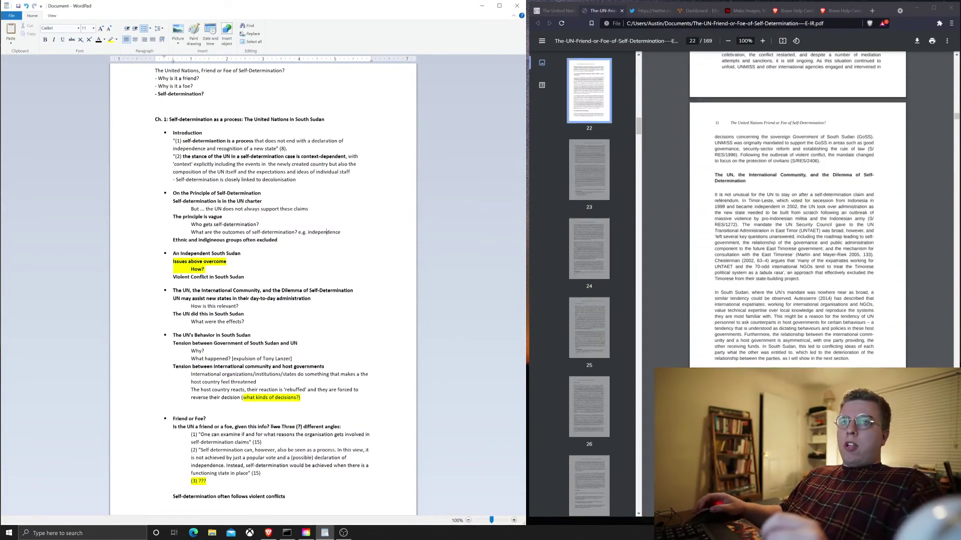
scroll(797, 210, up, 4)
scroll(796, 211, up, 4)
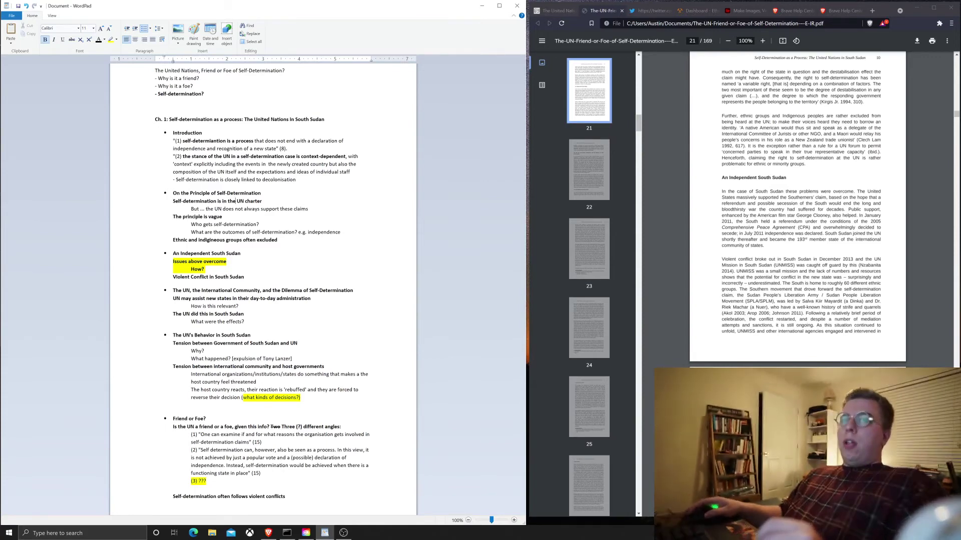
scroll(797, 225, up, 2)
scroll(797, 226, up, 2)
scroll(797, 225, up, 2)
scroll(797, 225, up, 2)
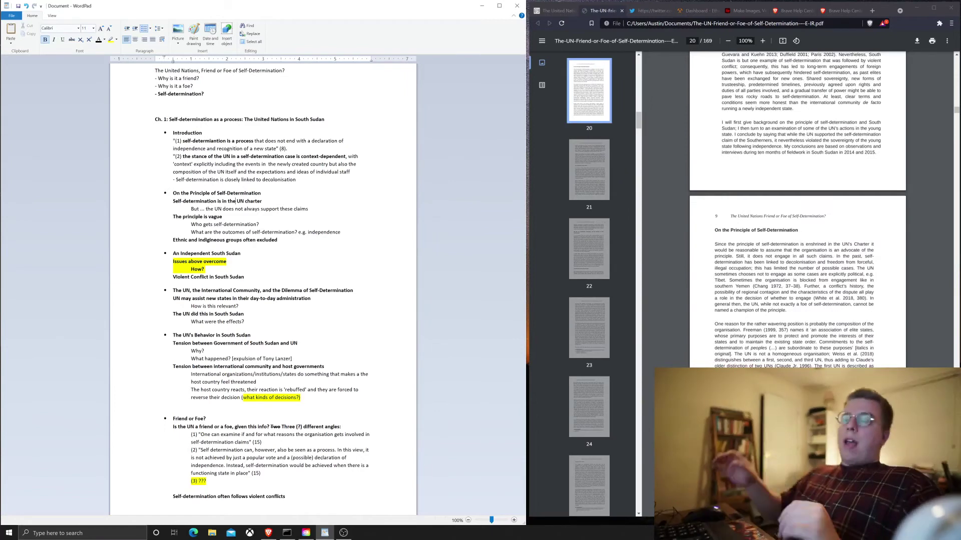
scroll(797, 219, up, 2)
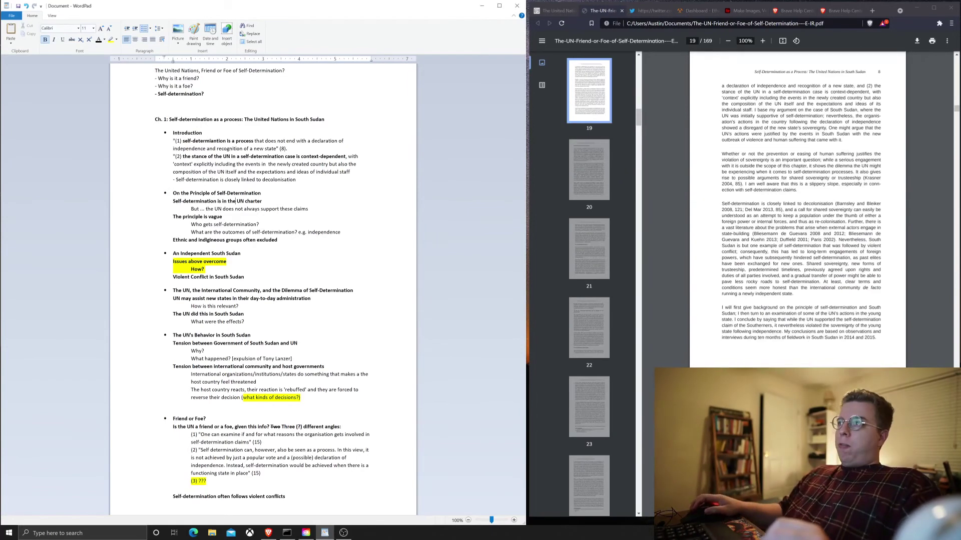
scroll(797, 217, up, 3)
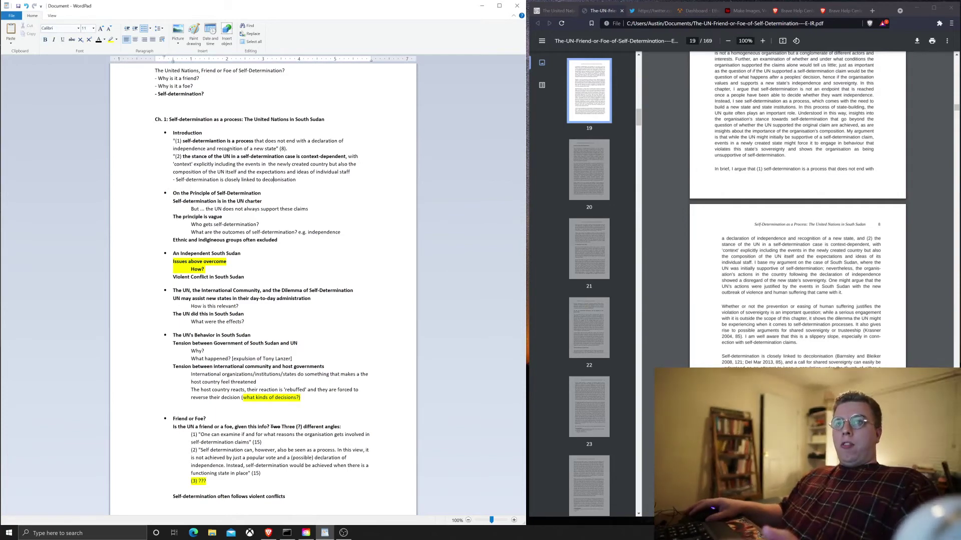
Review the yellow-highlighted open questions Issues above overcome, How? and what kinds of decisions? in the outline.
click(274, 180)
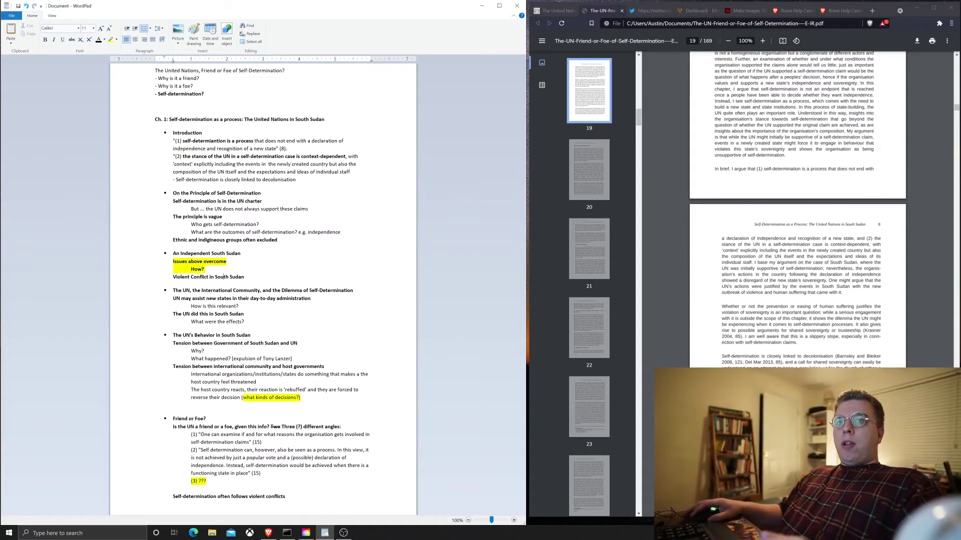
drag(207, 270, 173, 260)
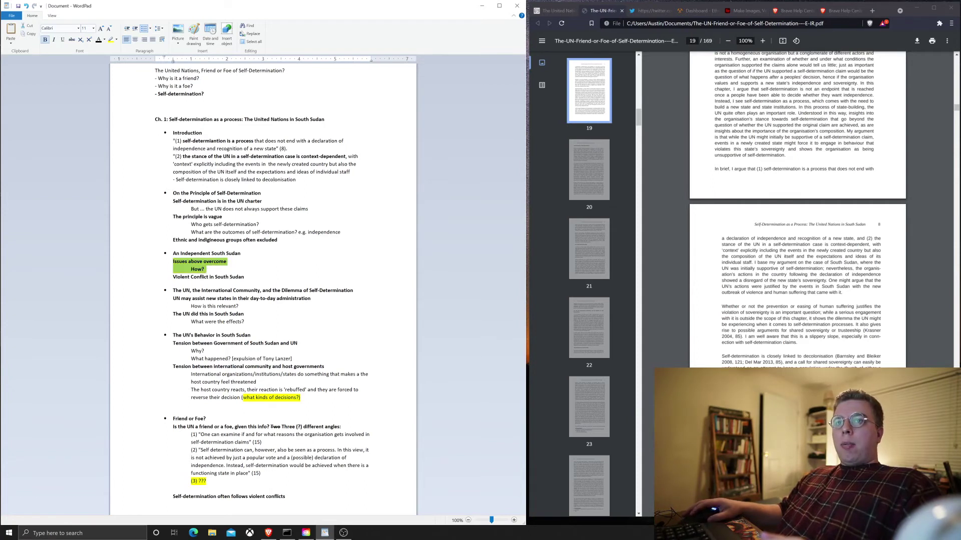
key(Right)
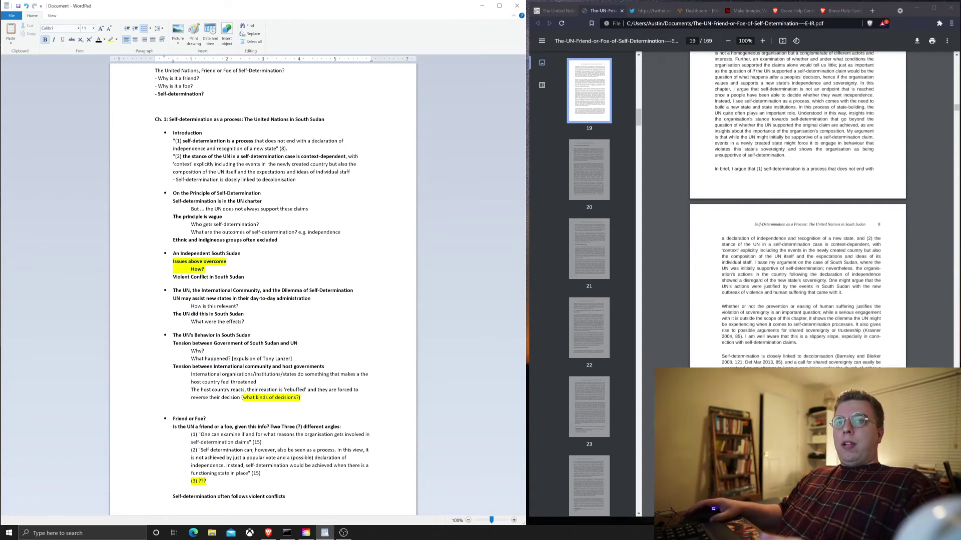
key(shift+Home)
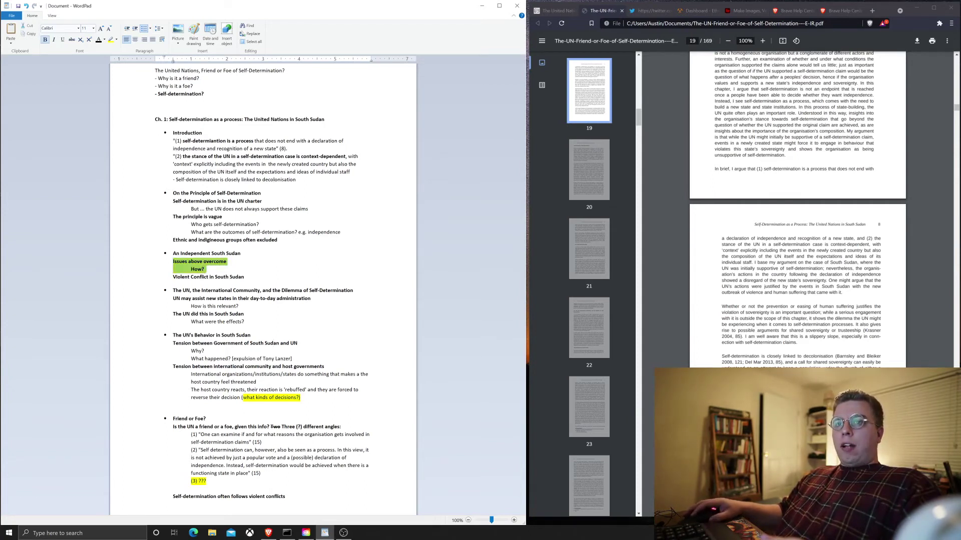
double_click(286, 397)
key(Down)
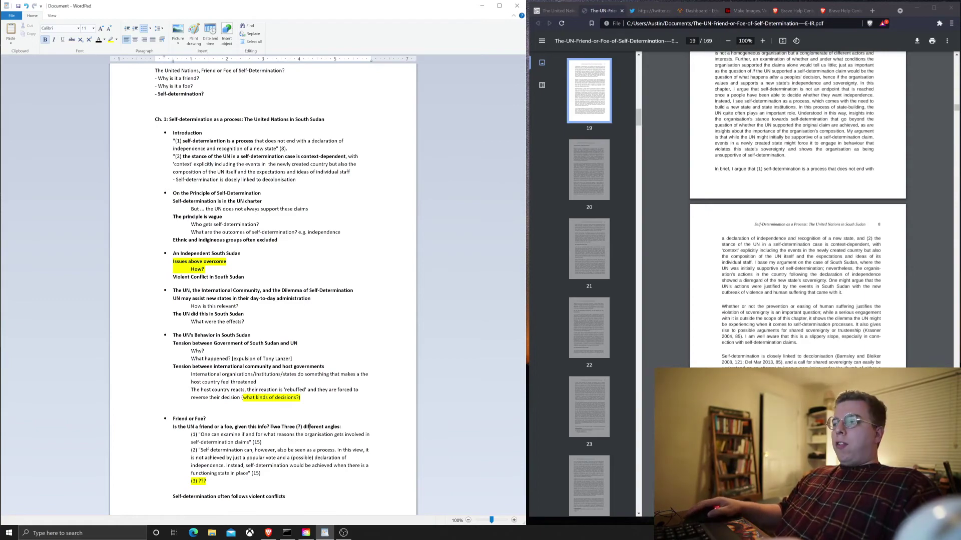
scroll(797, 284, down, 10)
scroll(797, 283, down, 5)
scroll(797, 284, down, 10)
scroll(798, 284, down, 3)
scroll(797, 283, down, 3)
scroll(797, 284, down, 3)
scroll(797, 283, down, 3)
scroll(798, 284, down, 10)
scroll(798, 284, down, 10)
scroll(797, 283, down, 10)
scroll(797, 284, down, 10)
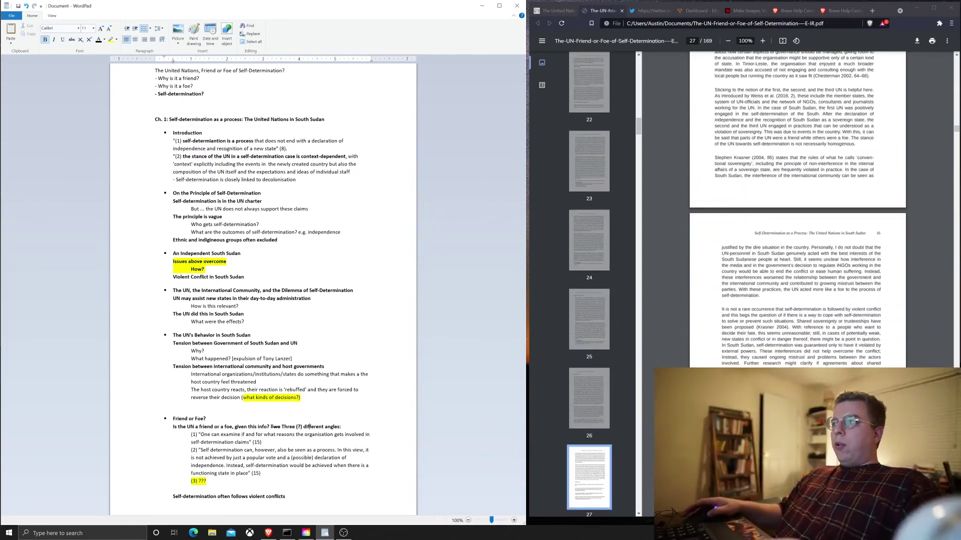
scroll(797, 284, up, 2)
scroll(798, 283, up, 2)
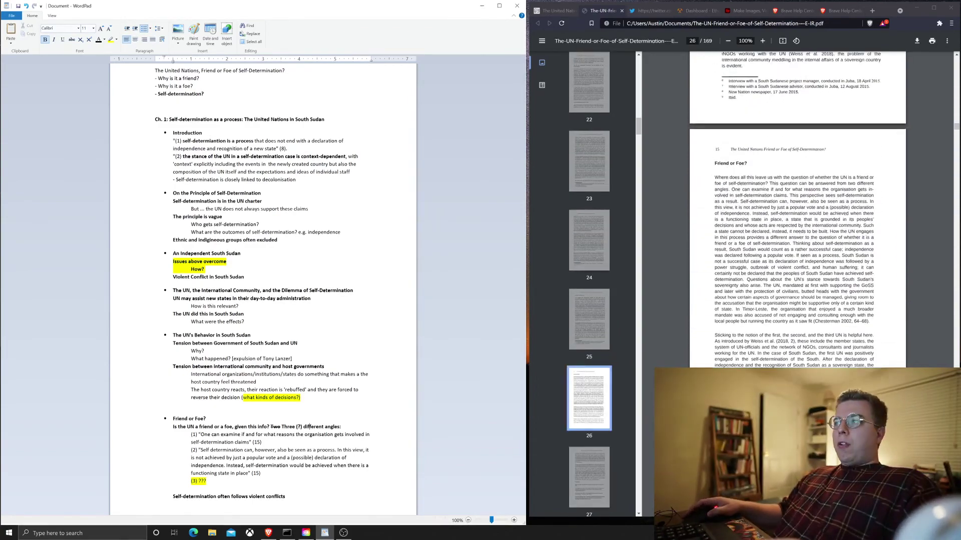
scroll(797, 284, up, 1)
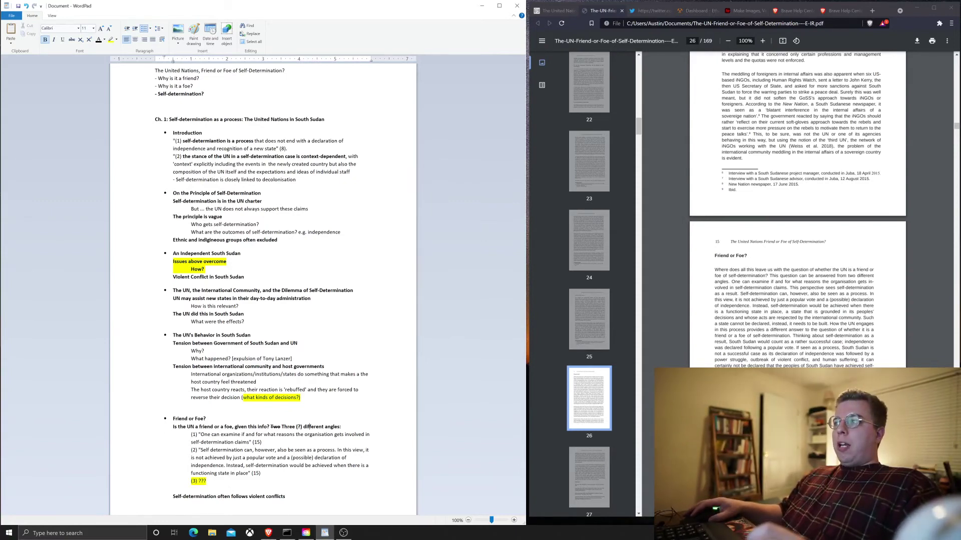
drag(770, 275, 744, 281)
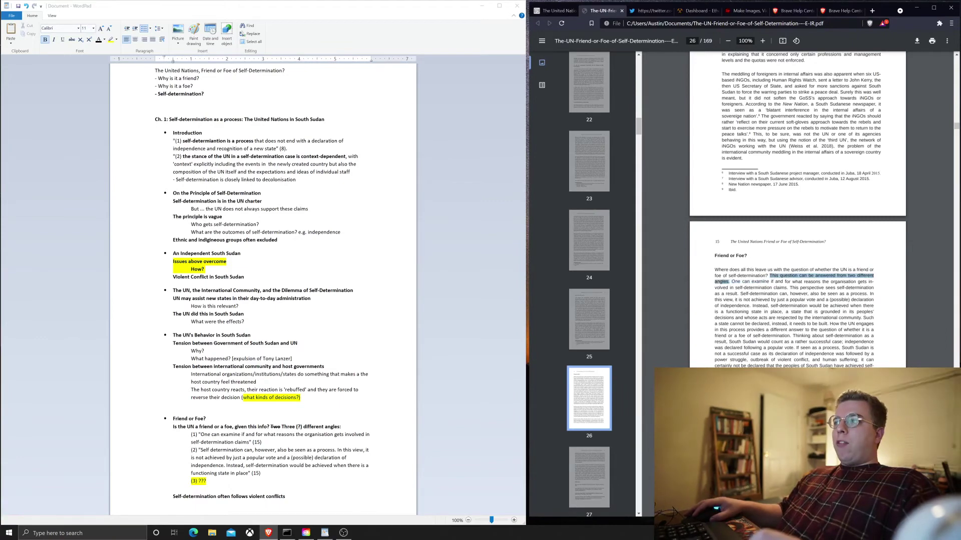
key(alt+Tab)
drag(714, 269, 729, 282)
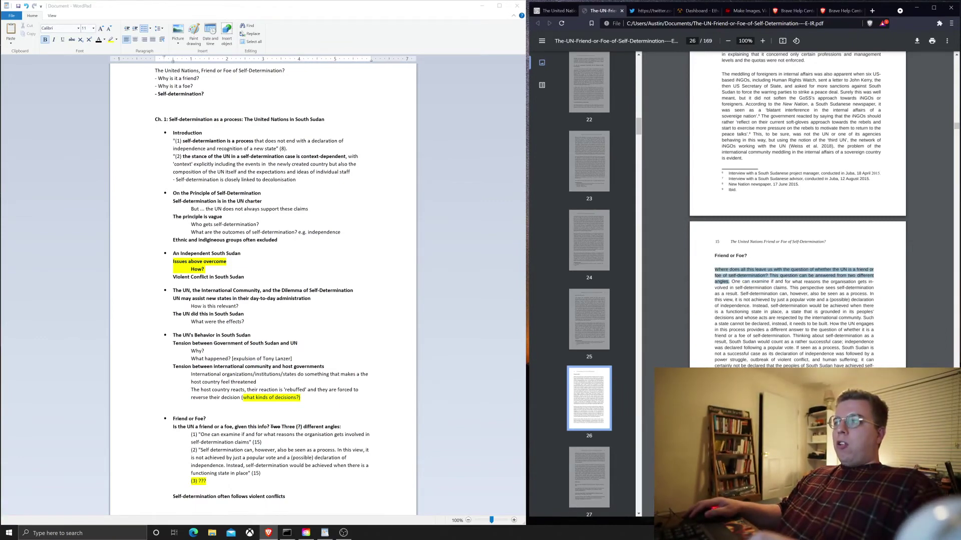
key(alt+Tab)
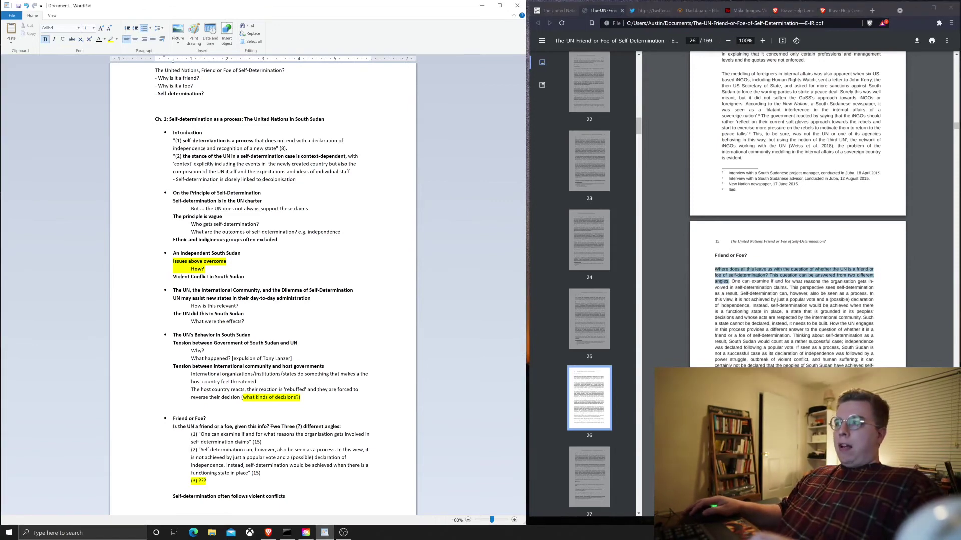
key(alt+Tab)
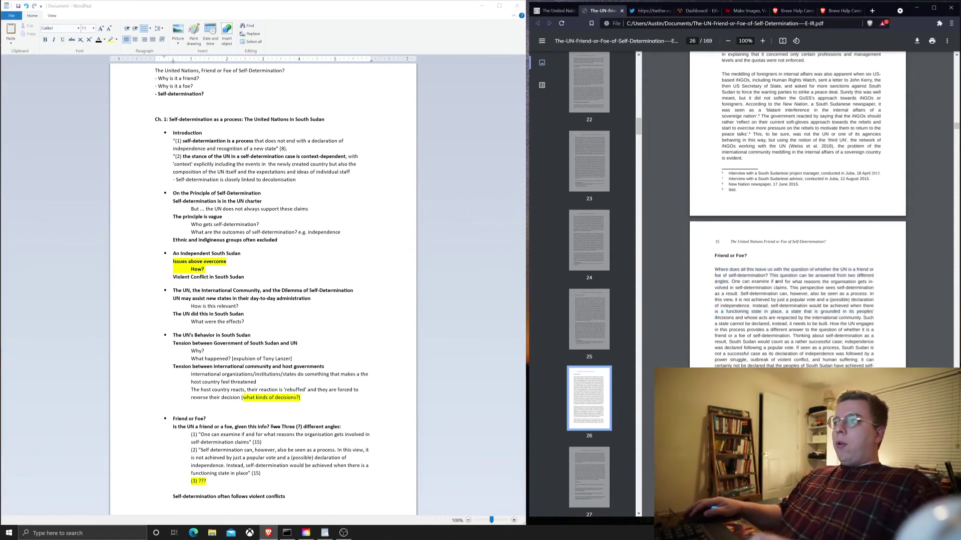
drag(778, 281, 769, 282)
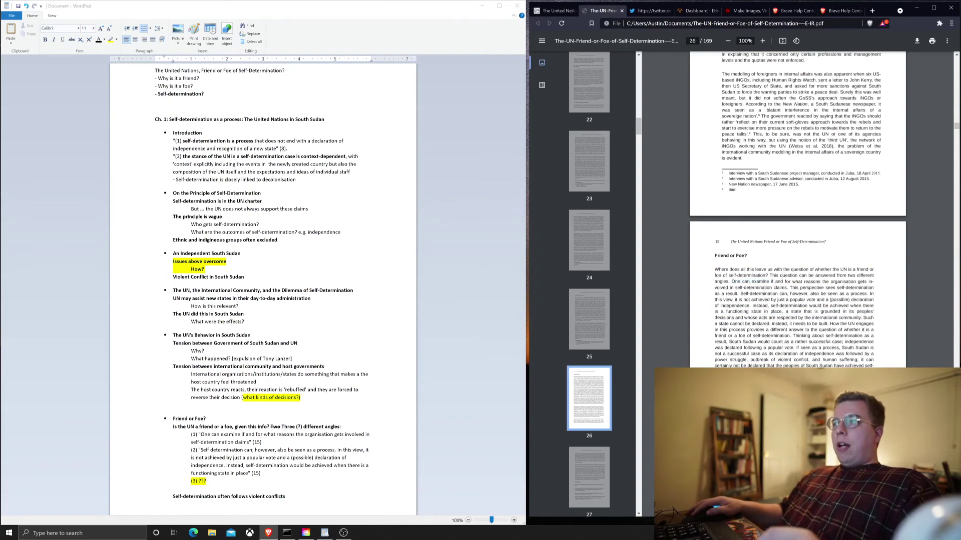
mouse_move(770, 276)
mouse_down()
mouse_move(729, 282)
mouse_move(769, 281)
mouse_up()
click(232, 466)
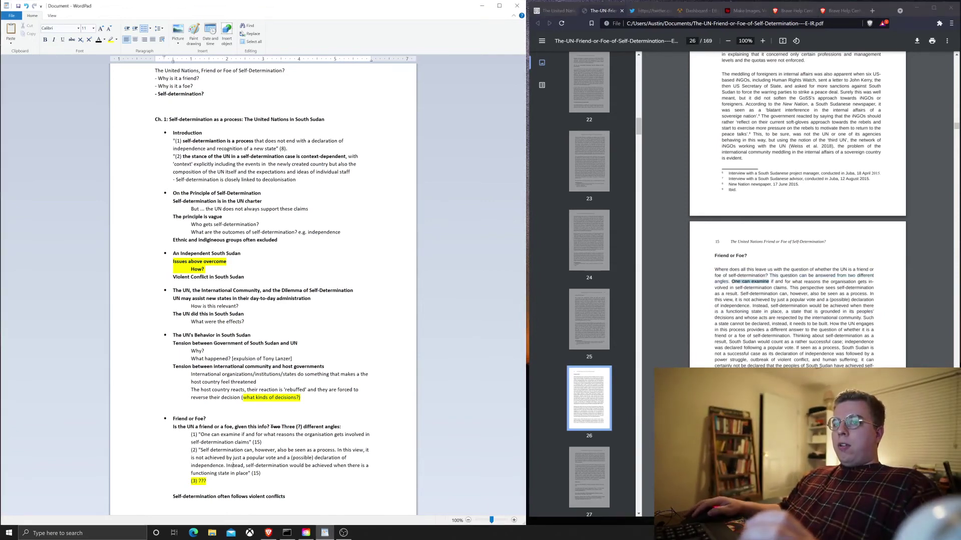
drag(264, 475, 170, 435)
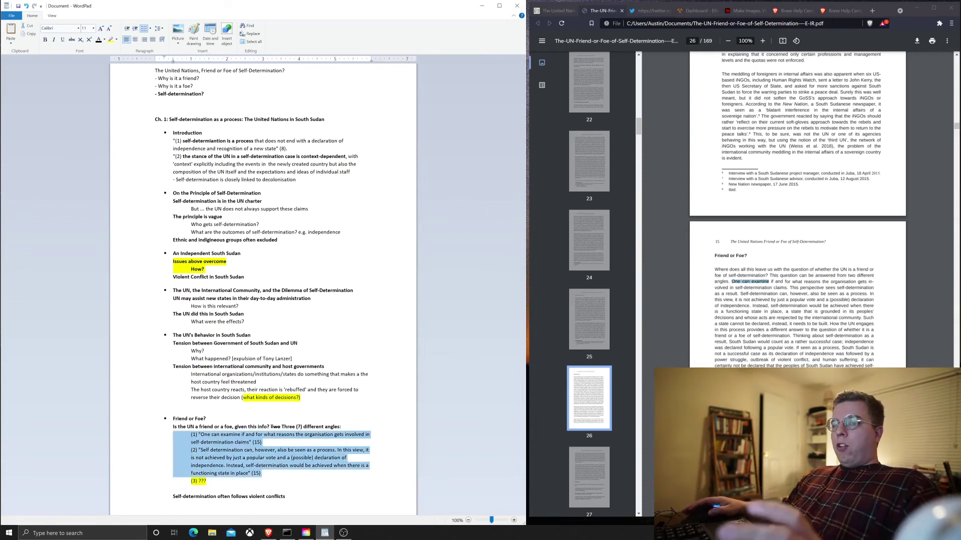
scroll(797, 286, down, 3)
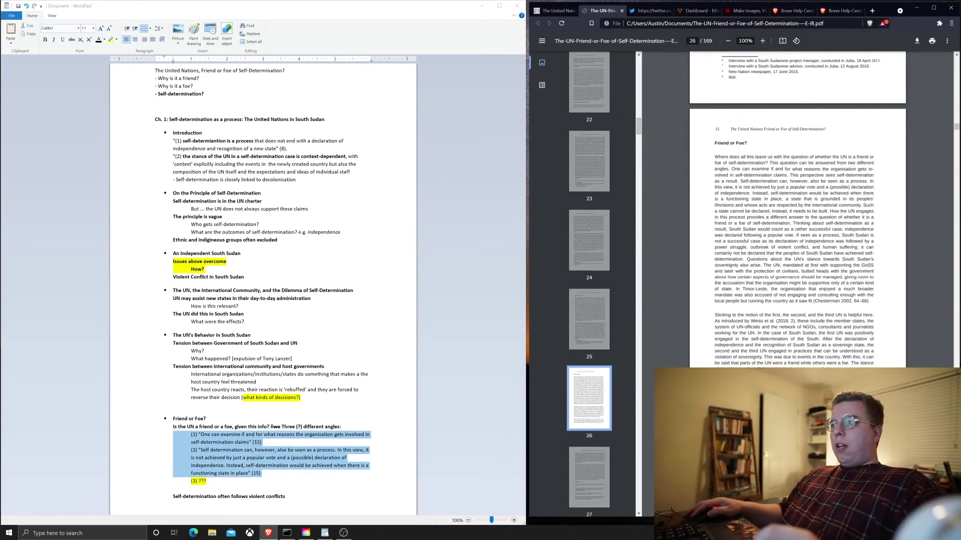
drag(747, 315, 783, 316)
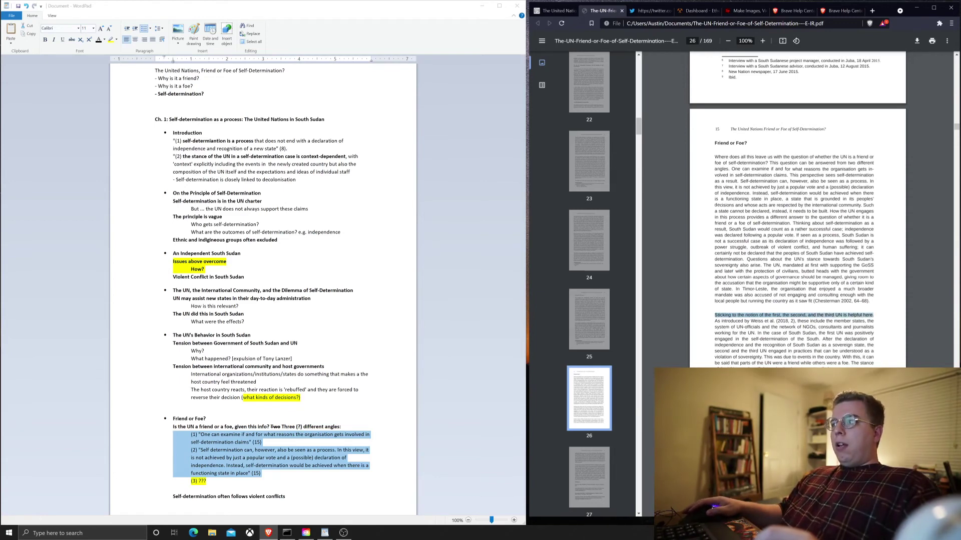
click(256, 465)
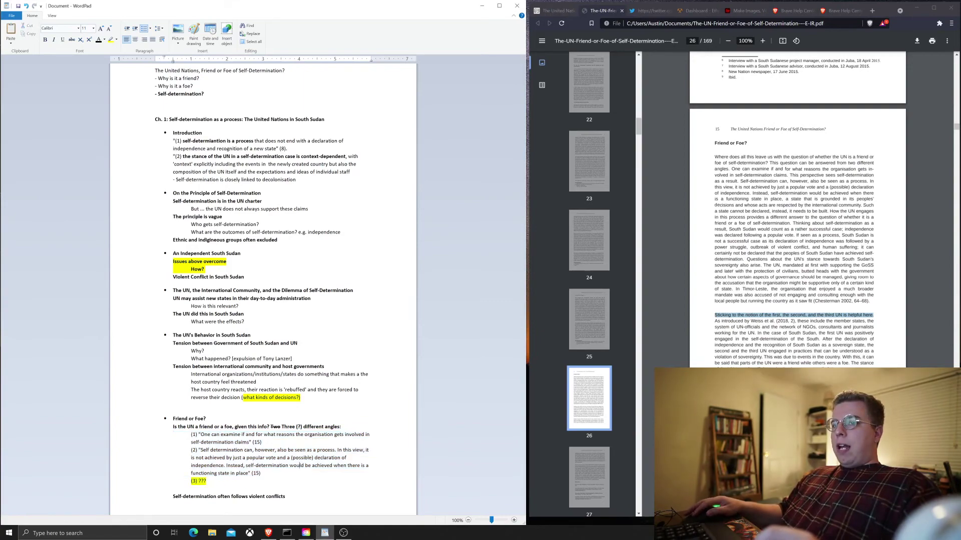
scroll(797, 226, up, 3)
scroll(798, 226, up, 3)
scroll(797, 225, up, 3)
scroll(797, 225, up, 2)
scroll(797, 225, up, 2)
scroll(798, 225, up, 2)
scroll(797, 225, up, 2)
scroll(797, 225, up, 2)
scroll(797, 226, up, 2)
scroll(797, 226, up, 2)
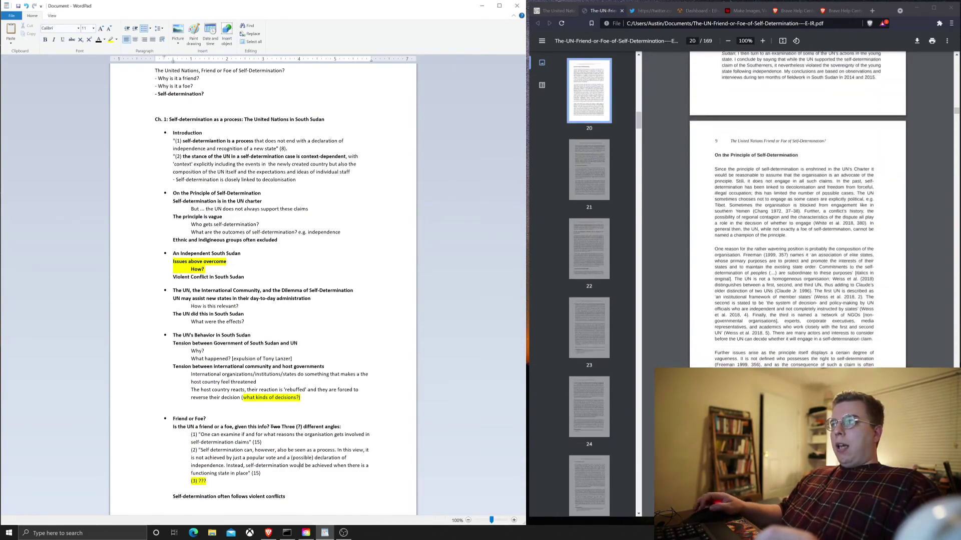
scroll(798, 225, up, 2)
scroll(797, 225, up, 2)
scroll(797, 225, up, 1)
scroll(798, 225, up, 1)
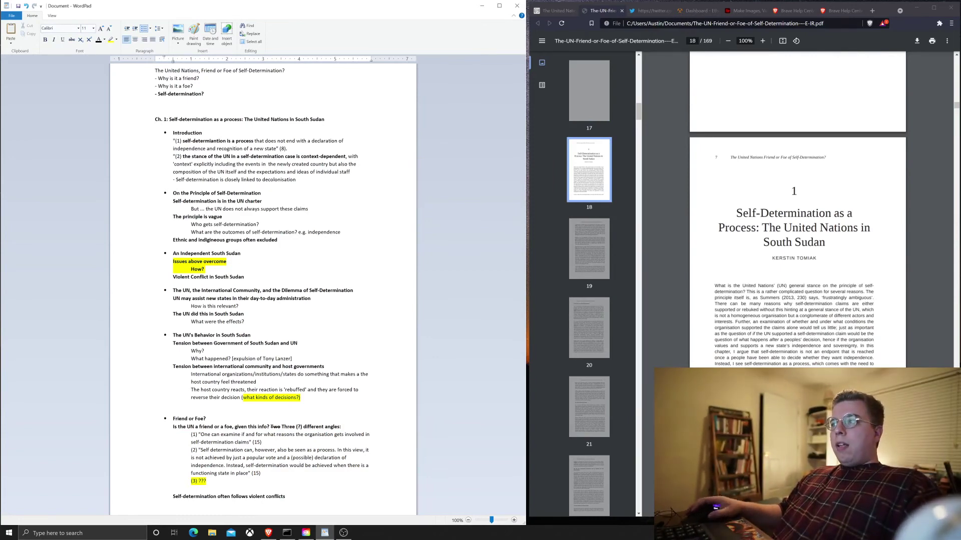
scroll(797, 225, down, 5)
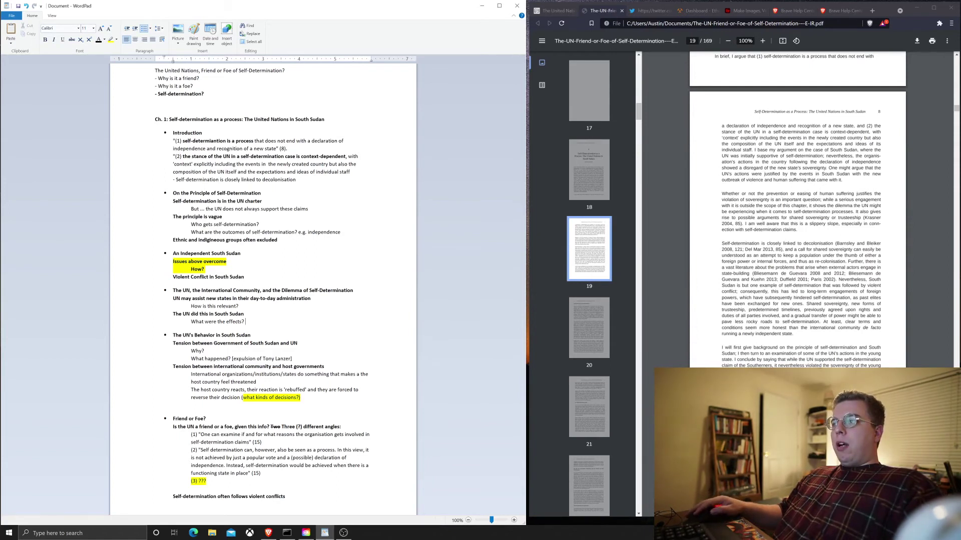
Check the PDF paragraph on background and chapter plan at page 18, then return to the unchanged outline.
key(alt+Tab)
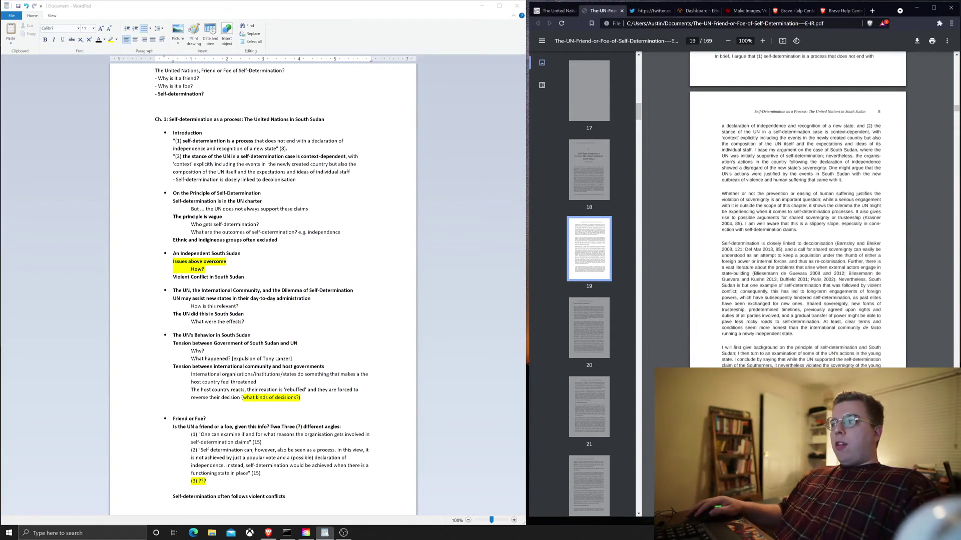
drag(721, 347, 871, 366)
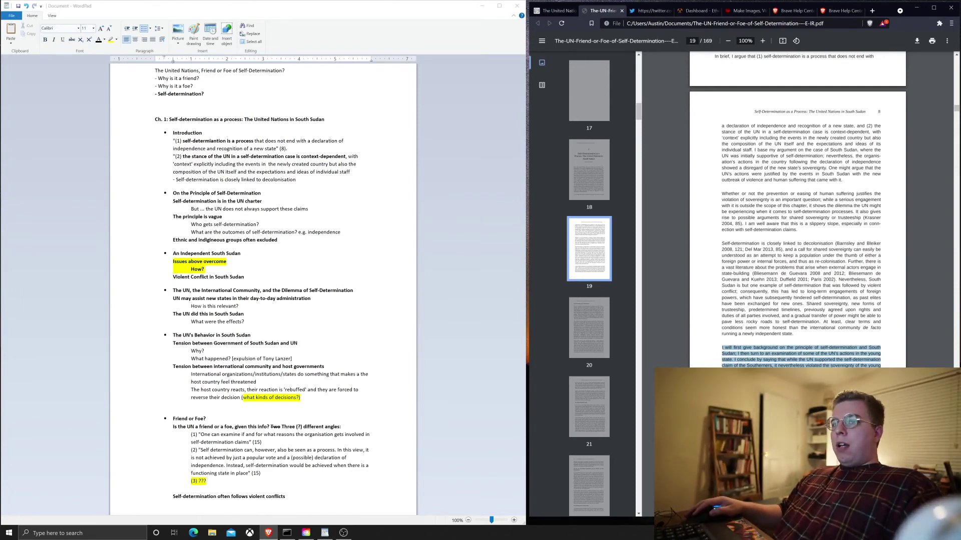
click(276, 209)
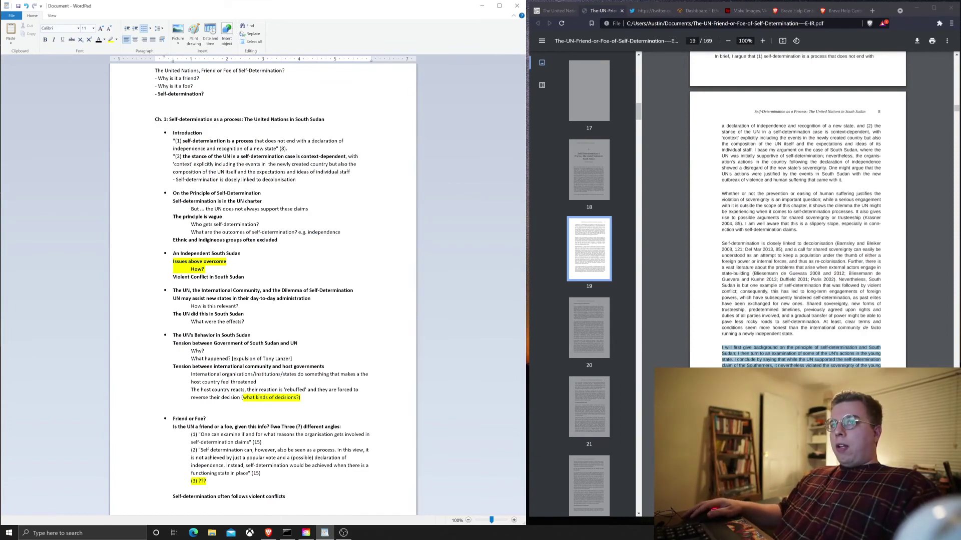
scroll(797, 225, down, 15)
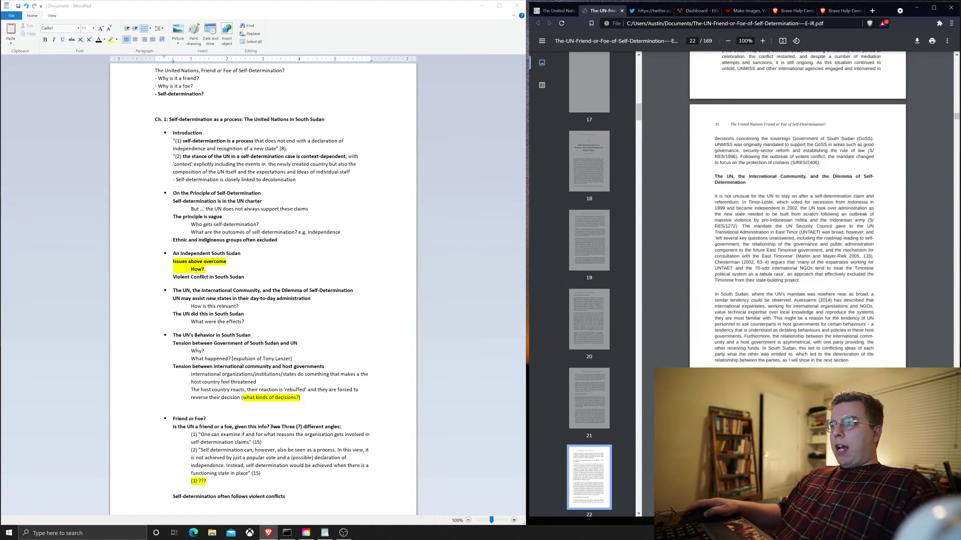
scroll(797, 225, down, 5)
scroll(798, 225, down, 5)
scroll(797, 225, down, 5)
scroll(798, 225, down, 5)
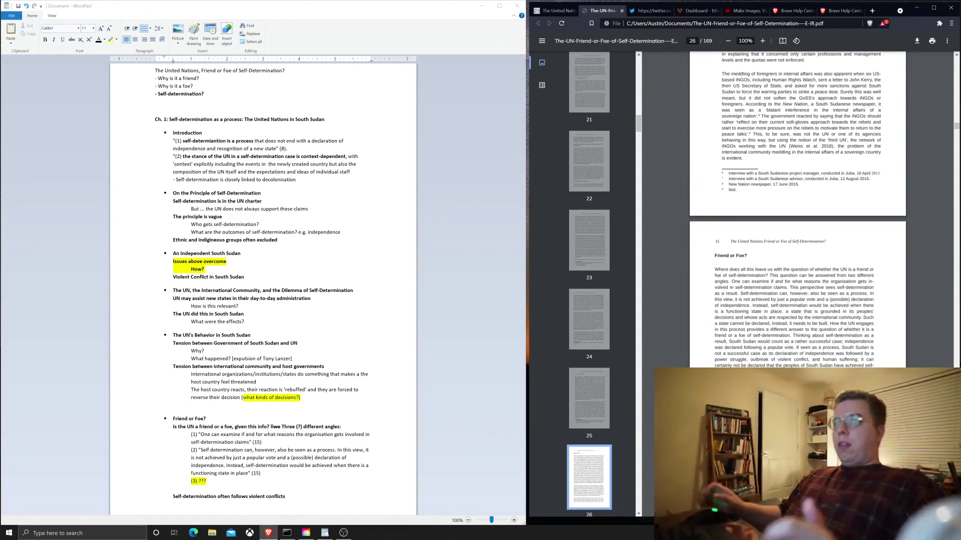
scroll(797, 211, up, 5)
scroll(797, 210, up, 5)
scroll(798, 211, up, 5)
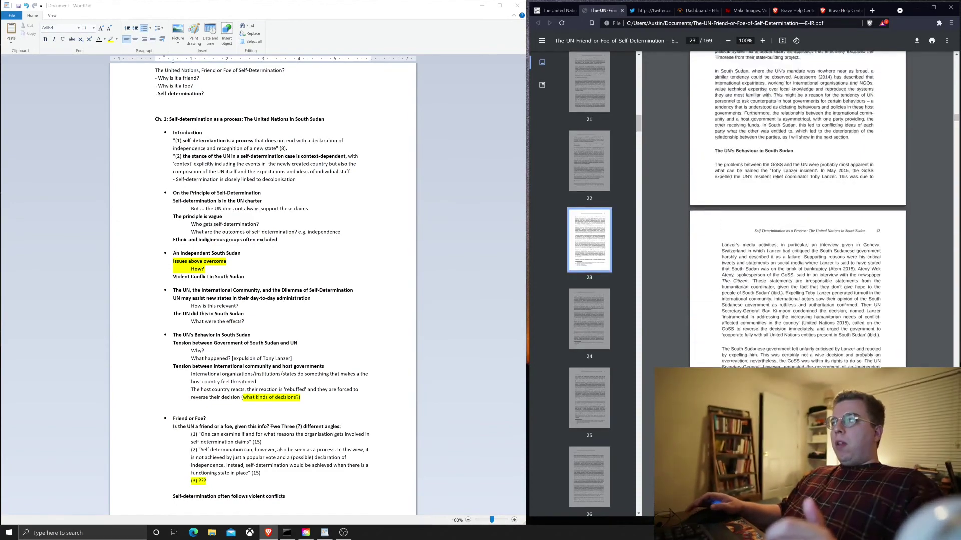
scroll(797, 210, up, 5)
scroll(797, 210, up, 5)
scroll(797, 210, up, 5)
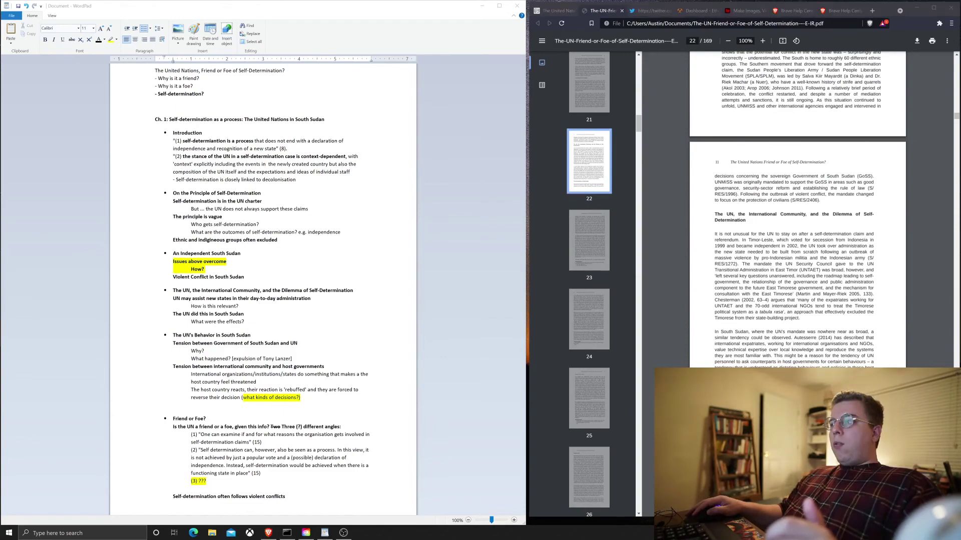
scroll(797, 211, up, 5)
scroll(798, 210, up, 5)
scroll(797, 211, up, 5)
scroll(797, 210, up, 5)
scroll(797, 211, up, 5)
scroll(797, 210, up, 5)
scroll(797, 210, up, 3)
scroll(798, 210, down, 2)
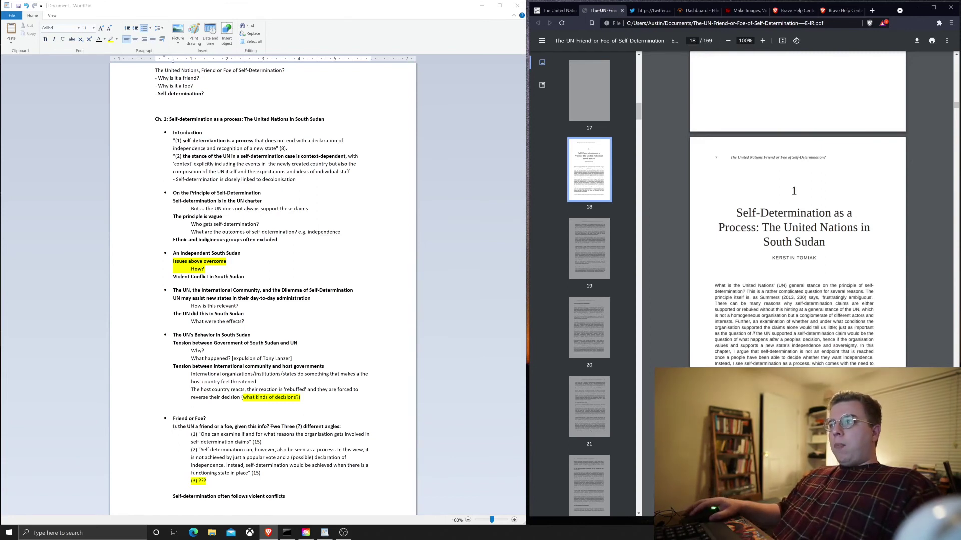
drag(715, 286, 874, 364)
click(488, 400)
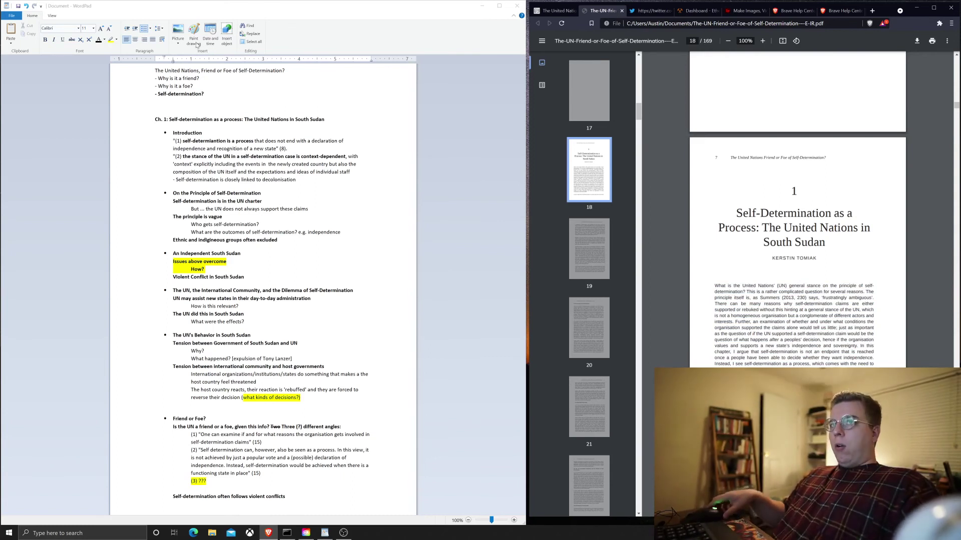
click(276, 209)
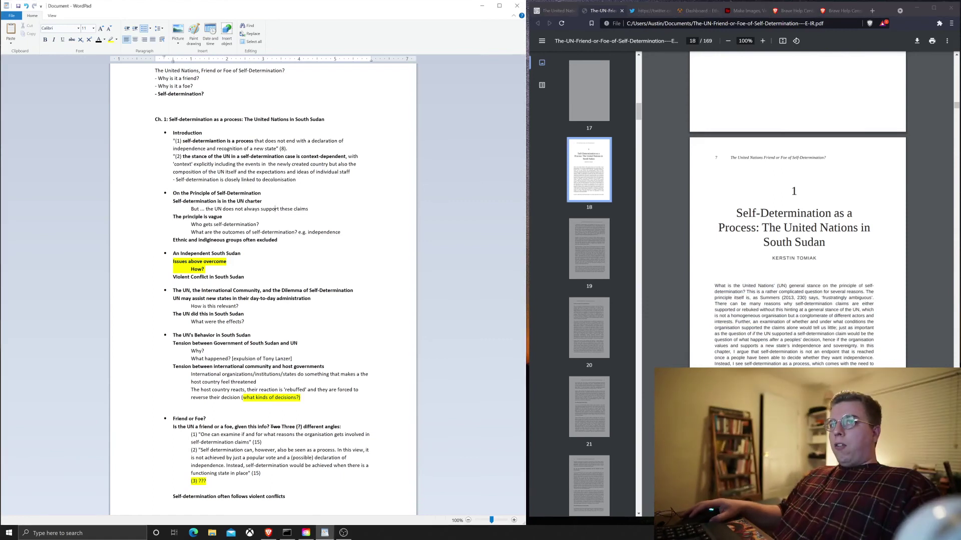
key(ctrl+b)
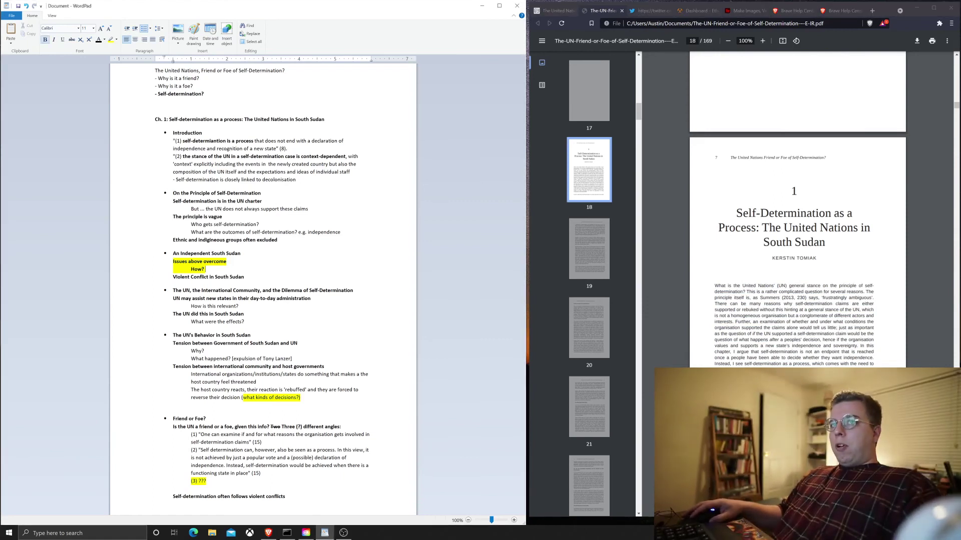
drag(173, 197, 301, 249)
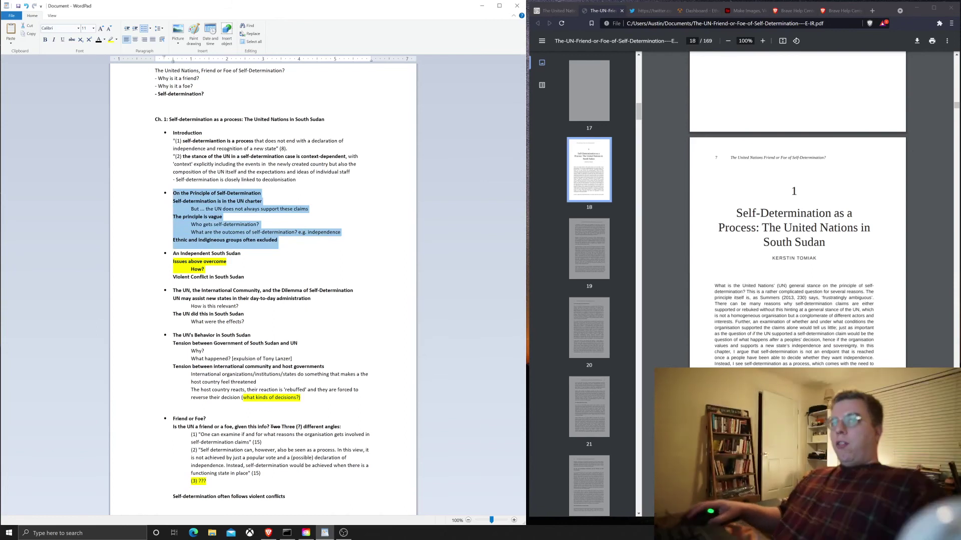
click(211, 226)
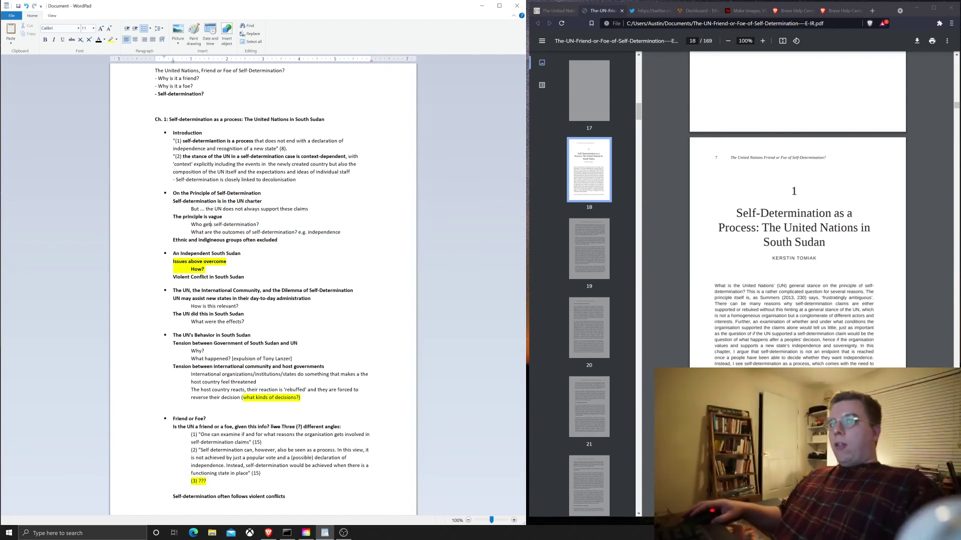
mouse_move(184, 201)
mouse_down()
mouse_move(308, 210)
mouse_move(173, 201)
mouse_up()
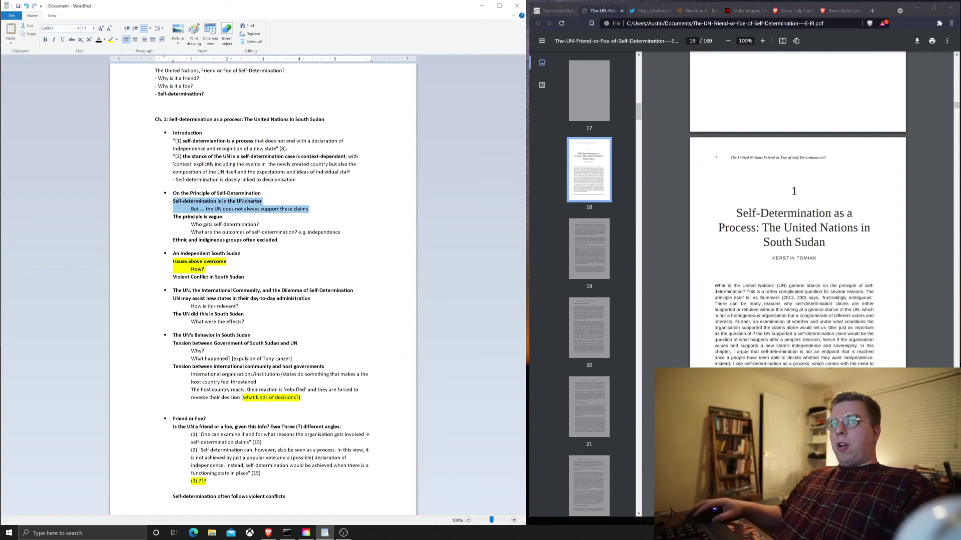
mouse_move(173, 217)
mouse_down()
mouse_move(278, 240)
mouse_move(329, 234)
mouse_up()
drag(191, 224, 340, 233)
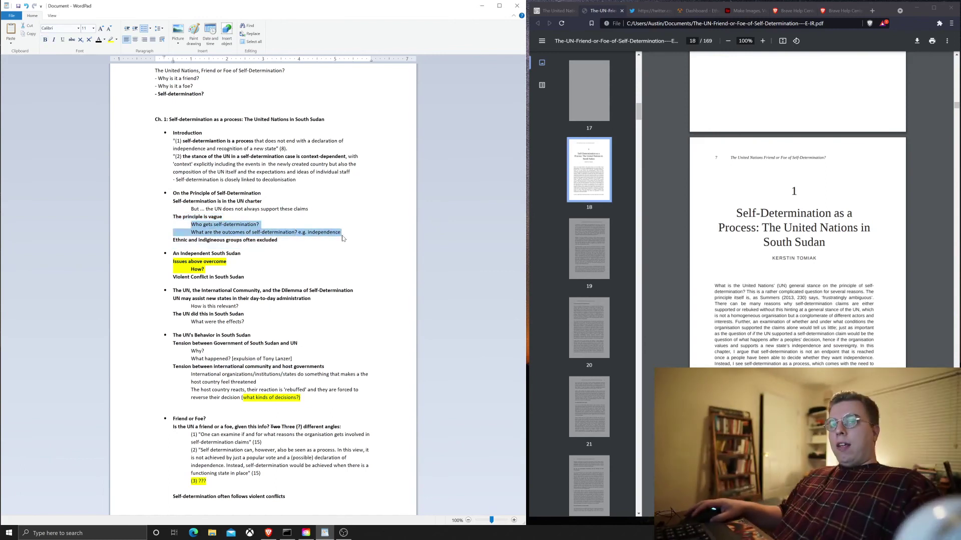
key(Up)
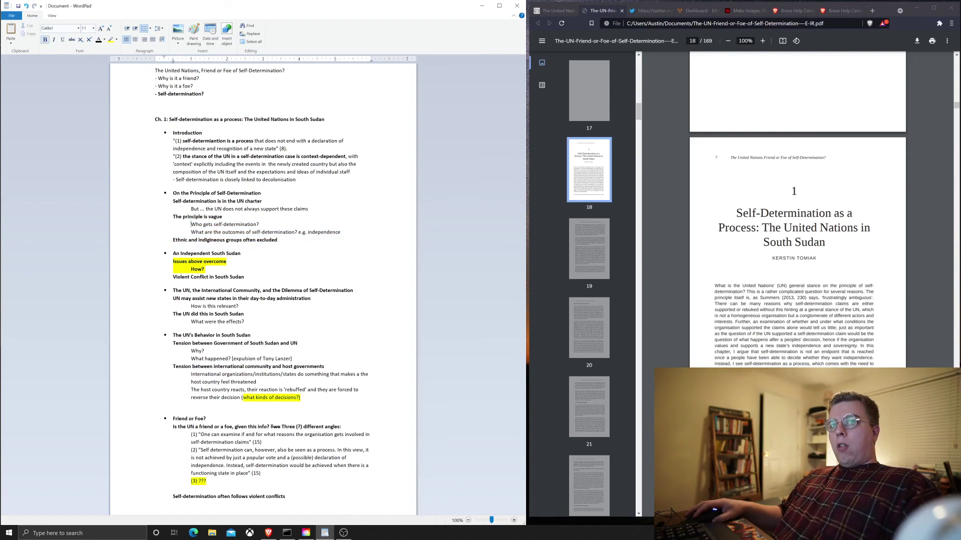
drag(192, 225, 253, 233)
click(242, 231)
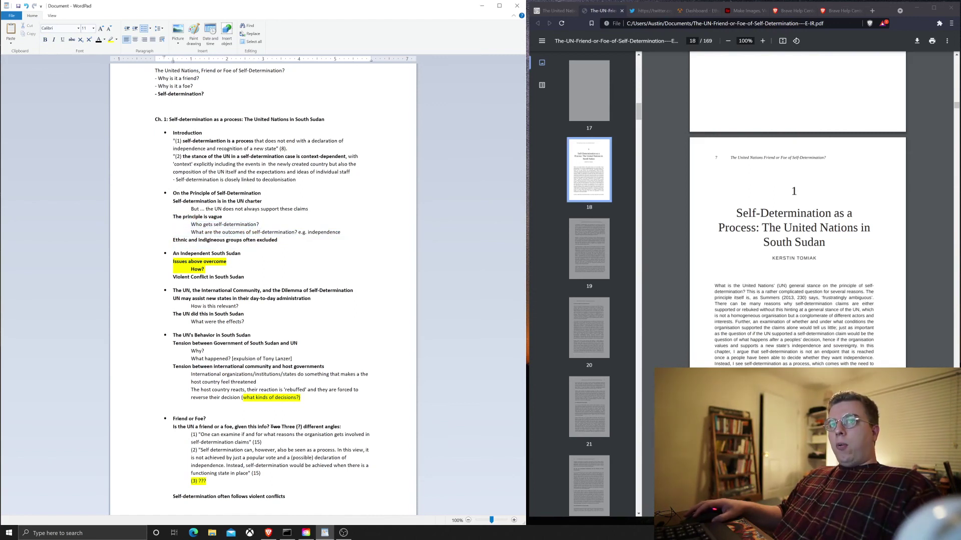
drag(191, 232, 298, 233)
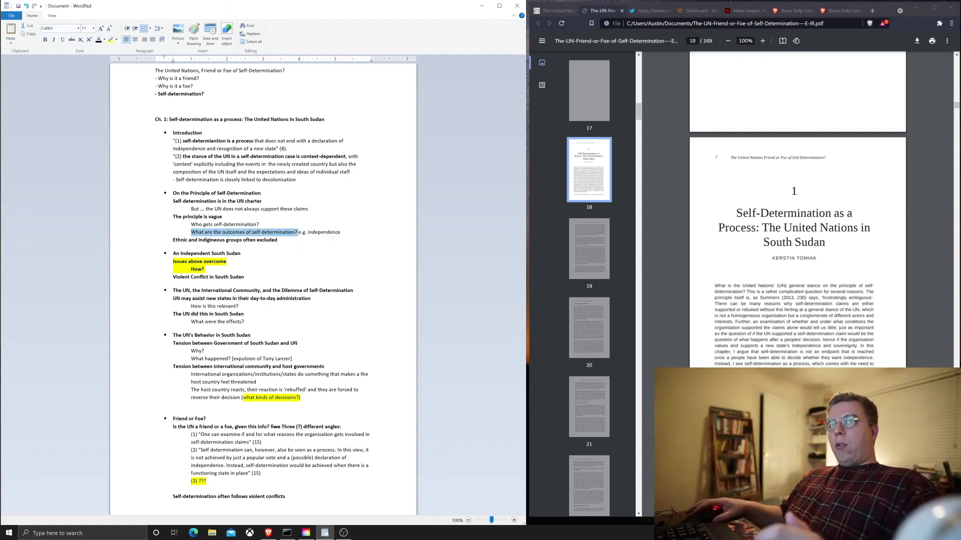
key(Down)
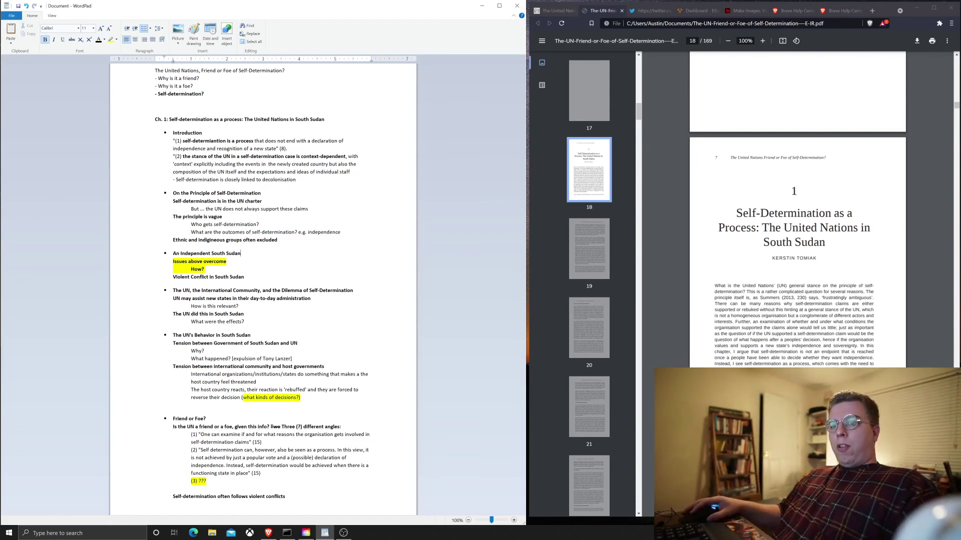
Bring up the OBS Studio recording window over the outline and the PDF.
click(343, 533)
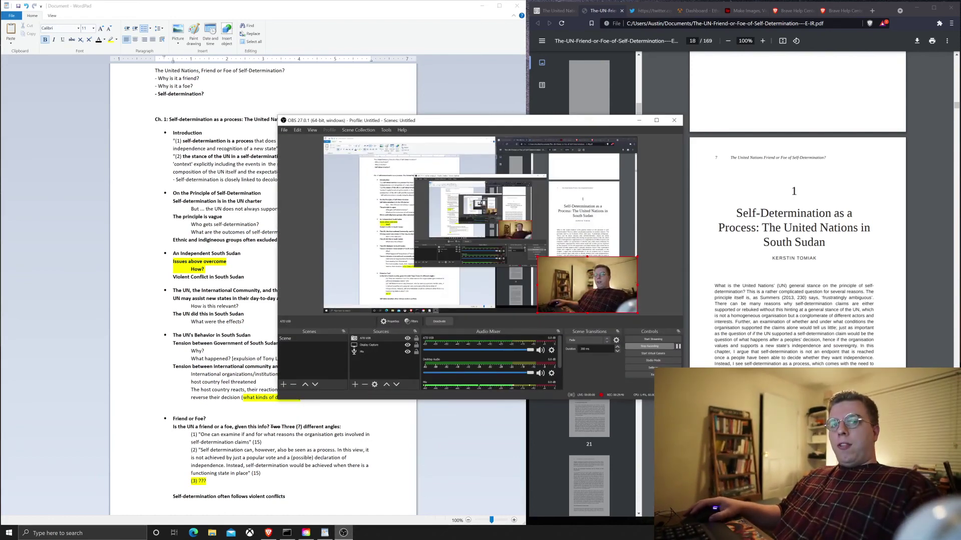